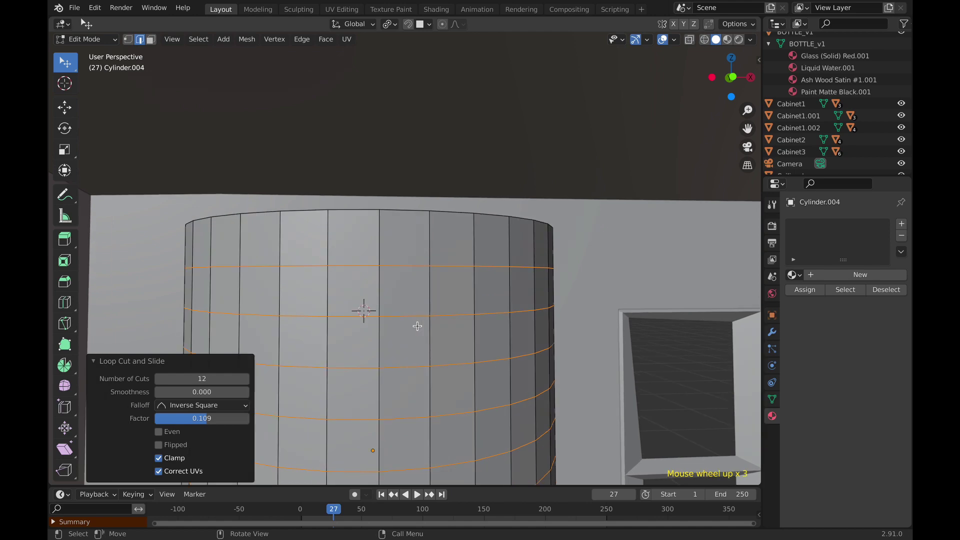
- Select four alternate edge loops around the cylinder, starting with the first loop below its upper rim and skipping one each time
{"action": "scroll", "coordinate": [417, 326], "scroll_direction": "down", "scroll_amount": 1}
{"action": "mouse_move", "coordinate": [418, 326]}
{"action": "middle_mouse_down"}
{"action": "mouse_move", "coordinate": [435, 332]}
{"action": "mouse_move", "coordinate": [240, 310]}
{"action": "mouse_move", "coordinate": [278, 307]}
{"action": "mouse_move", "coordinate": [398, 326]}
{"action": "mouse_move", "coordinate": [564, 321]}
{"action": "mouse_move", "coordinate": [422, 317]}
{"action": "mouse_move", "coordinate": [423, 325]}
{"action": "middle_mouse_up"}
{"action": "scroll", "coordinate": [422, 317], "scroll_direction": "up", "scroll_amount": 1}
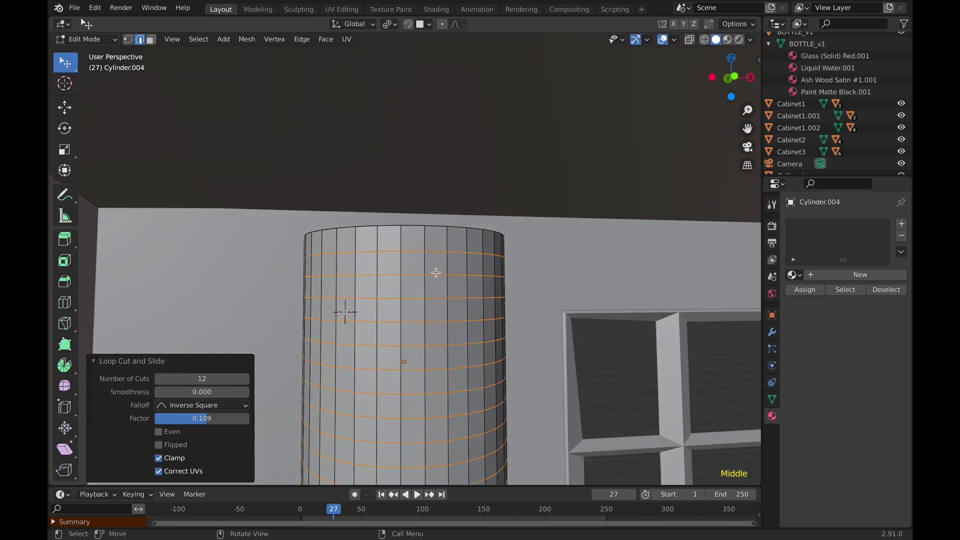
{"action": "left_click", "coordinate": [437, 254]}
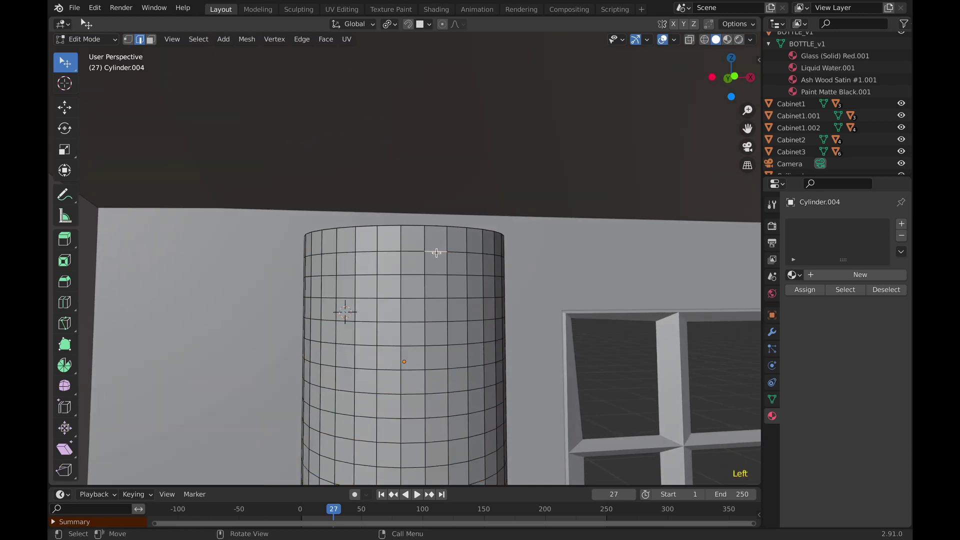
{"action": "left_click", "coordinate": [437, 253], "text": "alt"}
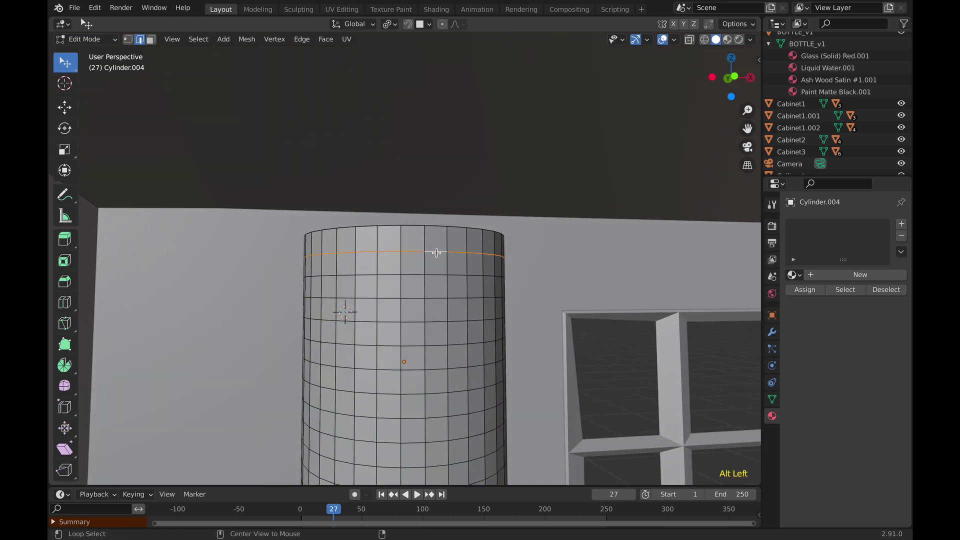
{"action": "middle_click_drag", "start_coordinate": [436, 253], "coordinate": [440, 276]}
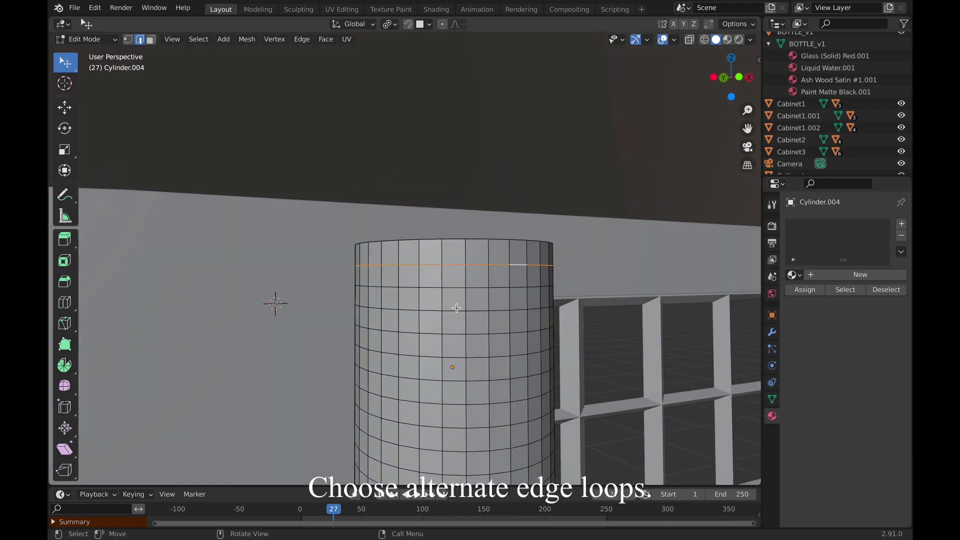
{"action": "key", "text": "shift"}
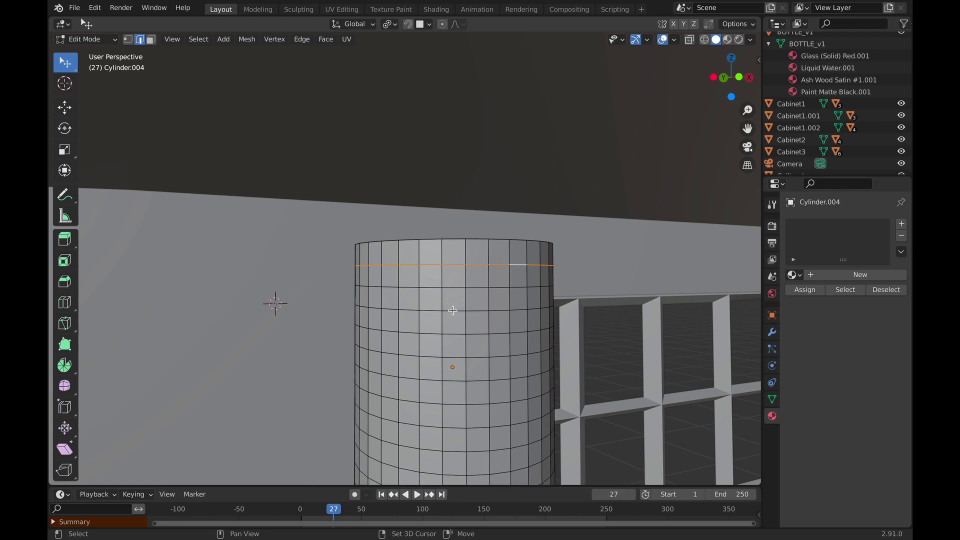
{"action": "left_click", "coordinate": [452, 311], "text": "alt+shift"}
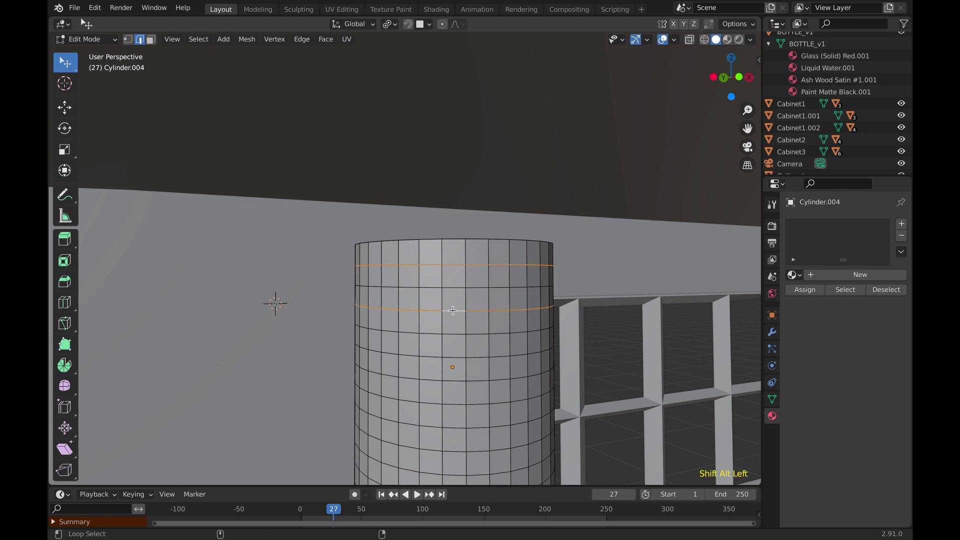
{"action": "left_click", "coordinate": [454, 359], "text": "alt+shift"}
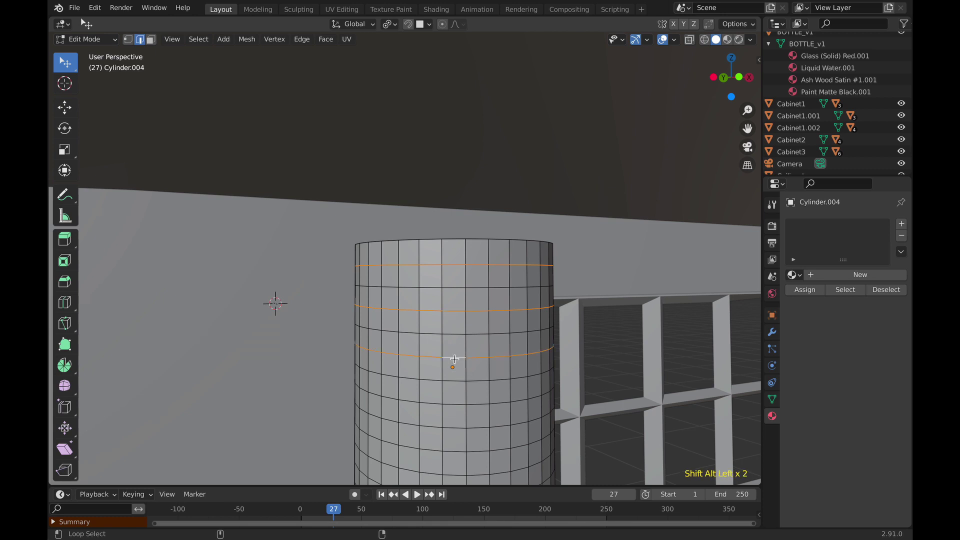
{"action": "left_click", "coordinate": [453, 405], "text": "alt+shift"}
{"action": "middle_click_drag", "start_coordinate": [453, 406], "coordinate": [474, 376]}
{"action": "left_click", "coordinate": [473, 362], "text": "ctrl+shift"}
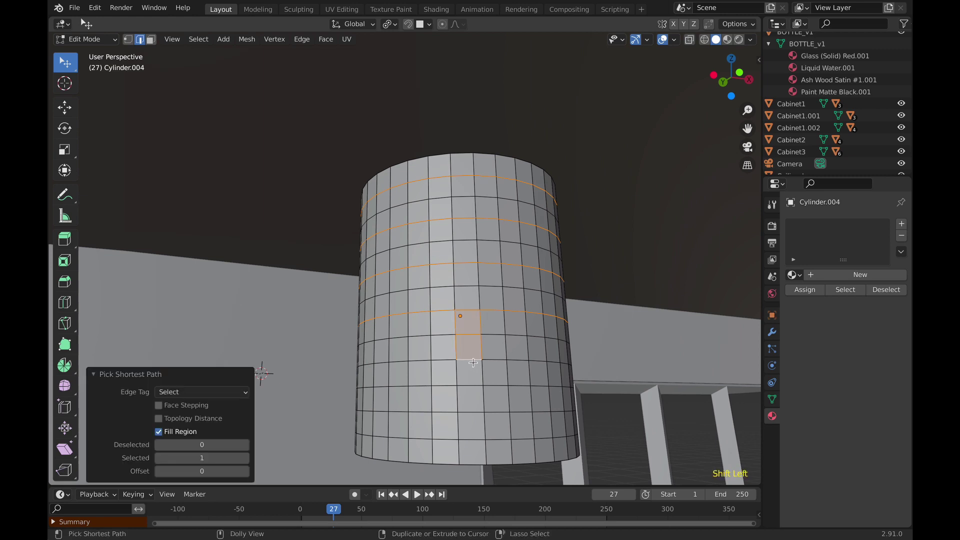
{"action": "key", "text": "ctrl+z"}
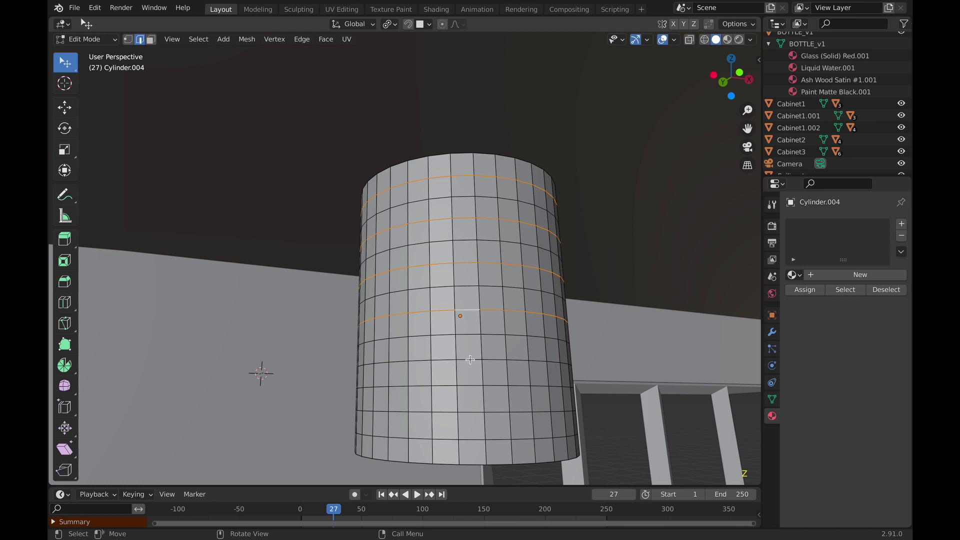
{"action": "left_click", "coordinate": [470, 359], "text": "ctrl+shift"}
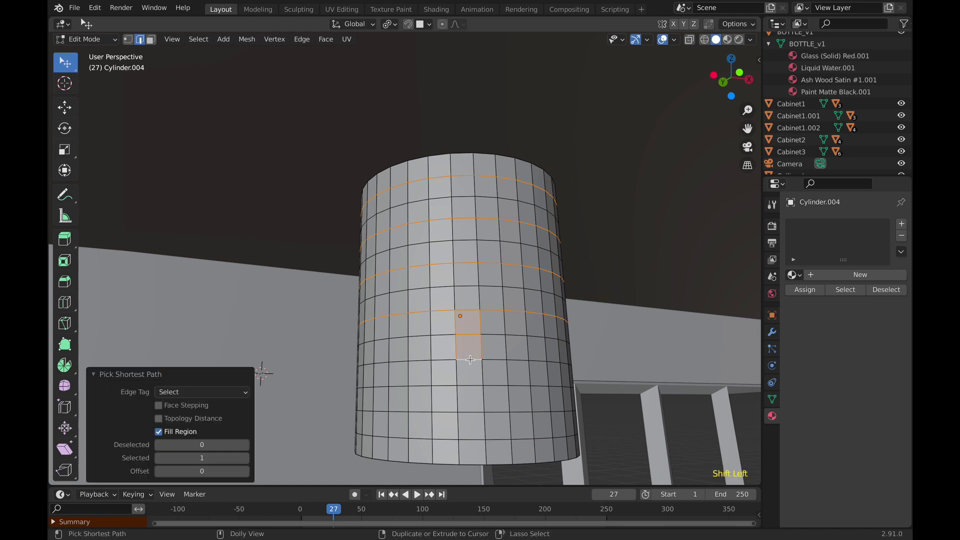
{"action": "key", "text": "ctrl+z"}
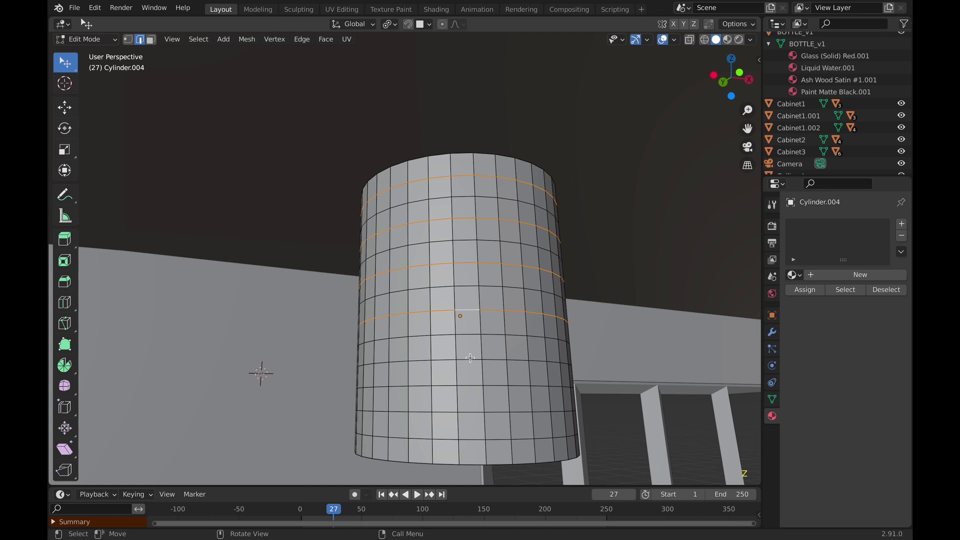
- Add the two remaining alternate edge loops on the lower half of the cylinder to the selection
{"action": "left_click", "coordinate": [470, 359], "text": "alt+shift"}
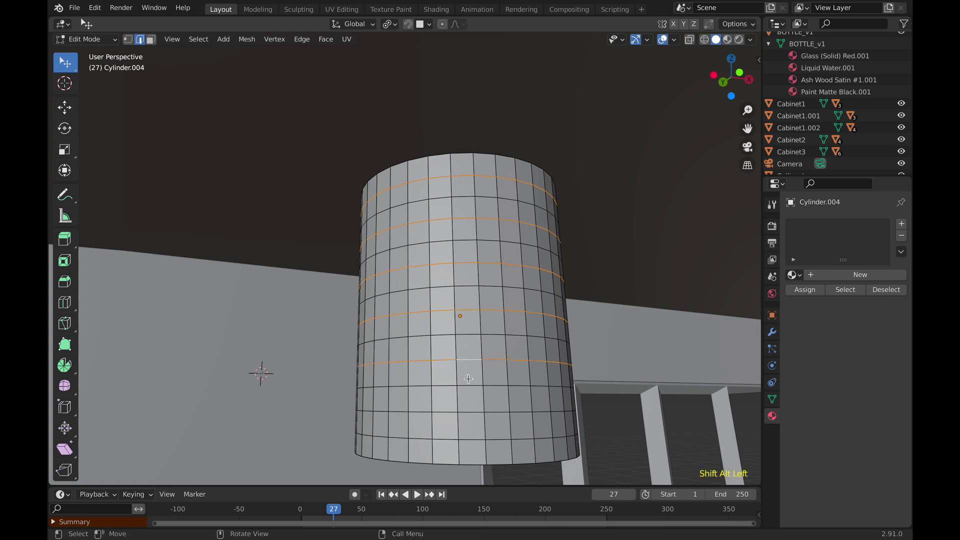
{"action": "left_click", "coordinate": [470, 405], "text": "alt+shift"}
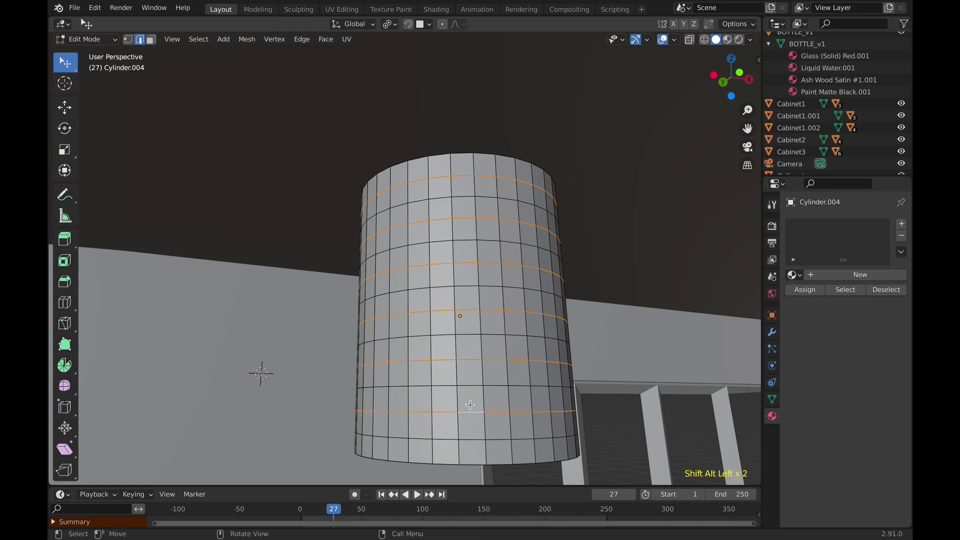
{"action": "middle_click_drag", "start_coordinate": [474, 381], "coordinate": [475, 341]}
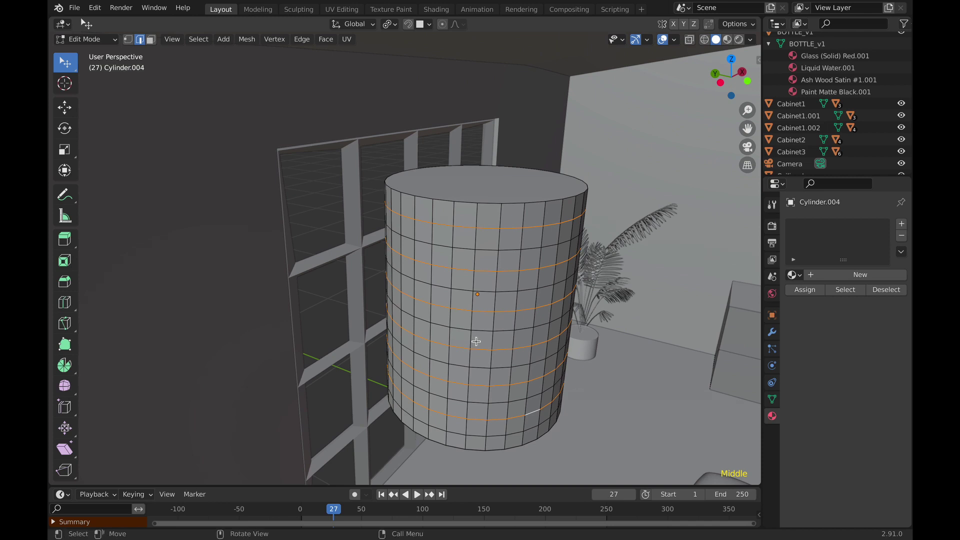
{"action": "key", "text": "s"}
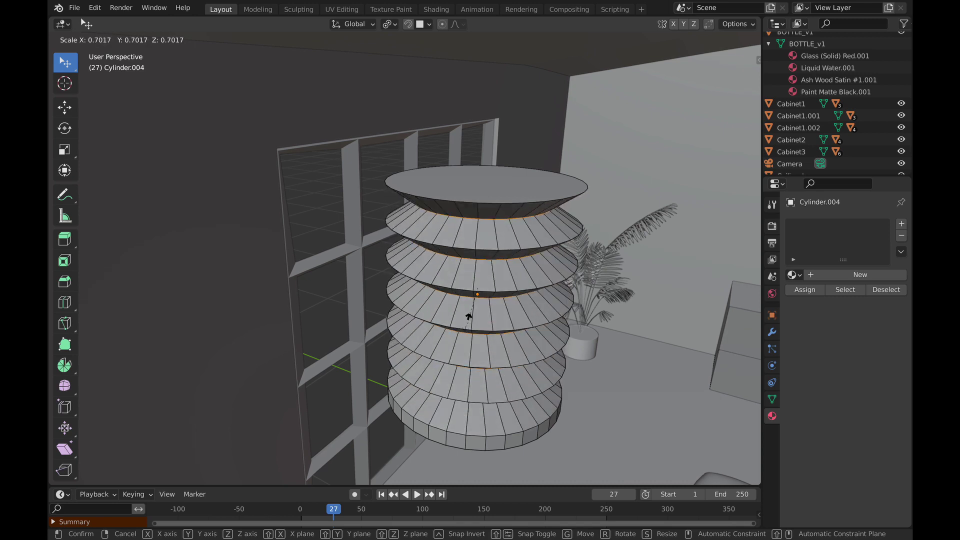
{"action": "right_click", "coordinate": [466, 327]}
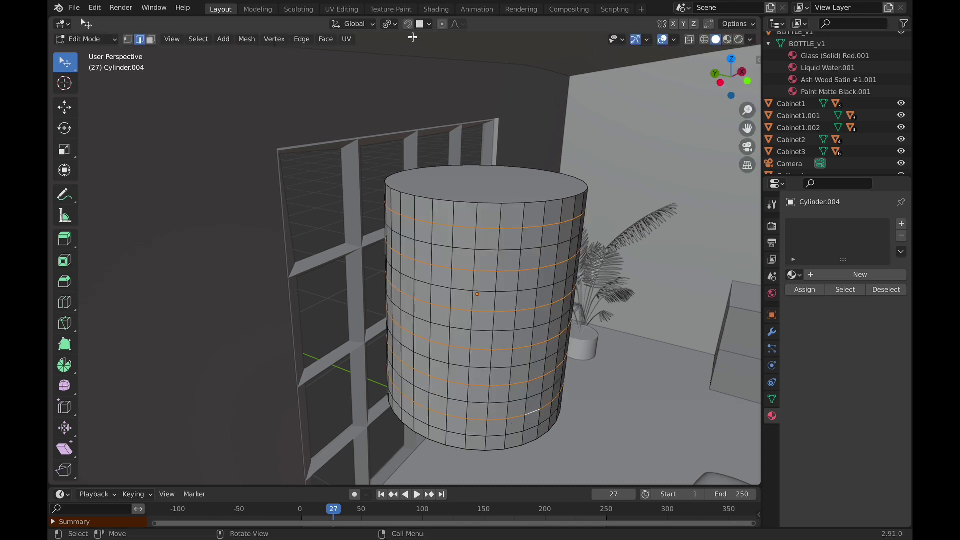
{"action": "left_click", "coordinate": [441, 24]}
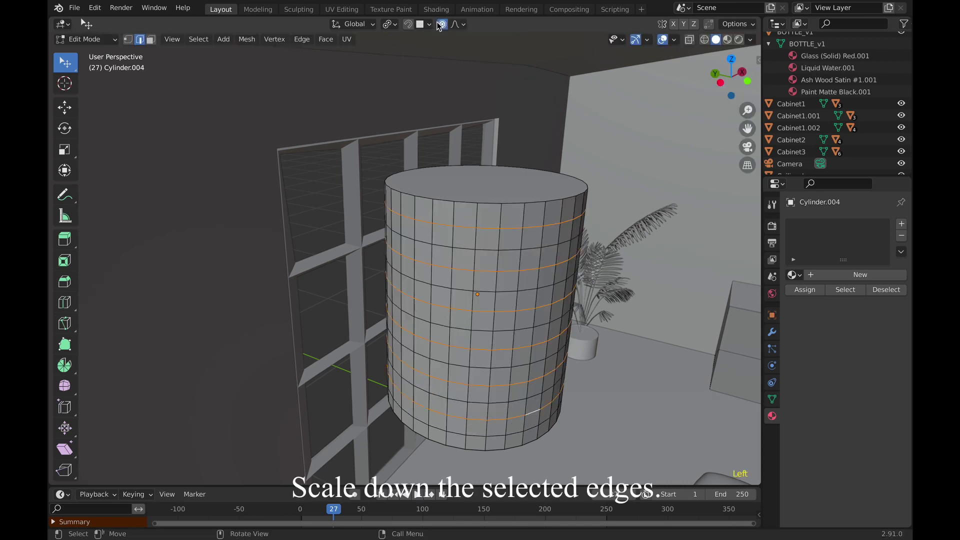
{"action": "key", "text": "s"}
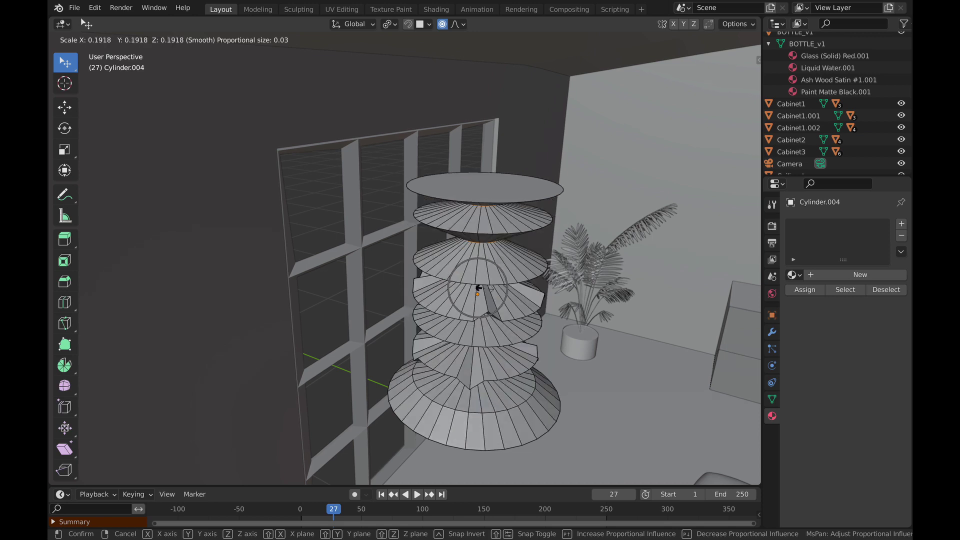
{"action": "key", "text": "Escape"}
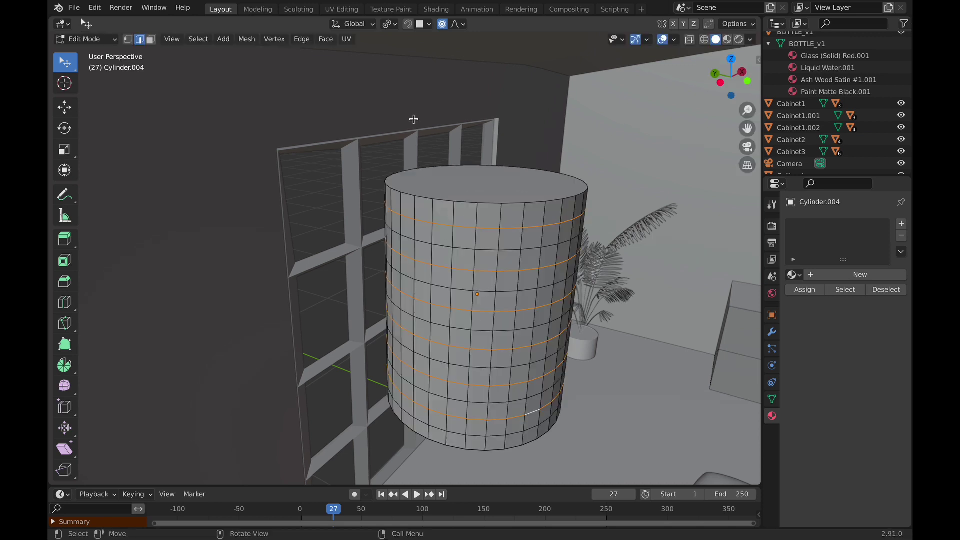
{"action": "left_click", "coordinate": [443, 24]}
- Scale the six selected edge loops inward by a factor of 0.597 with proportional editing off
{"action": "key", "text": "s"}
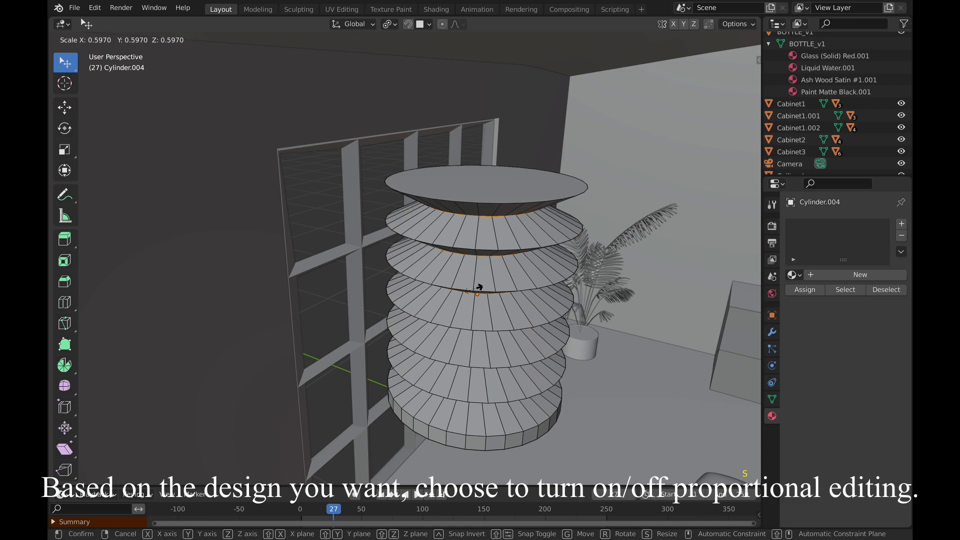
{"action": "left_click", "coordinate": [479, 289]}
{"action": "mouse_move", "coordinate": [479, 289]}
{"action": "middle_mouse_down"}
{"action": "mouse_move", "coordinate": [495, 229]}
{"action": "mouse_move", "coordinate": [498, 338]}
{"action": "mouse_move", "coordinate": [490, 310]}
{"action": "mouse_move", "coordinate": [460, 278]}
{"action": "mouse_move", "coordinate": [481, 288]}
{"action": "middle_mouse_up"}
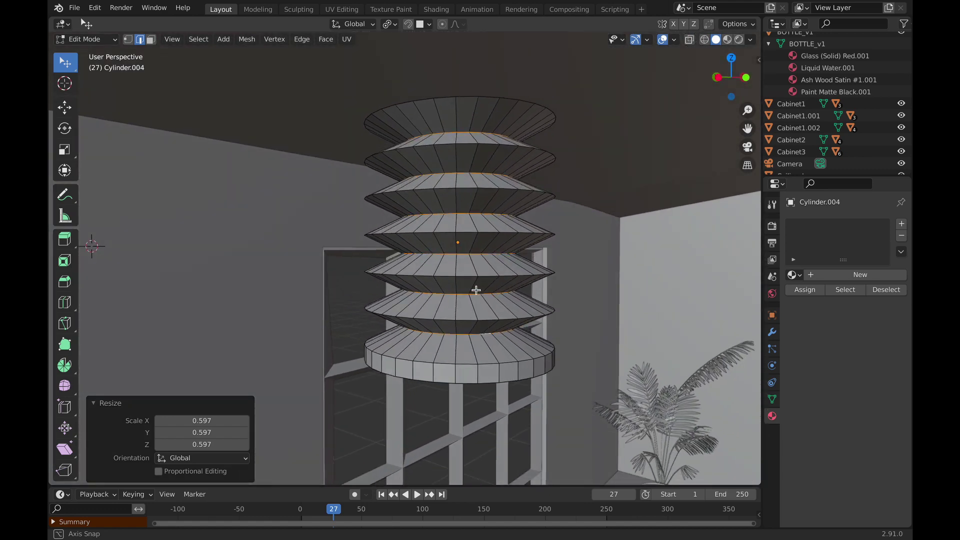
{"action": "scroll", "coordinate": [476, 290], "scroll_direction": "down", "scroll_amount": 4}
{"action": "scroll", "coordinate": [476, 291], "scroll_direction": "up", "scroll_amount": 2}
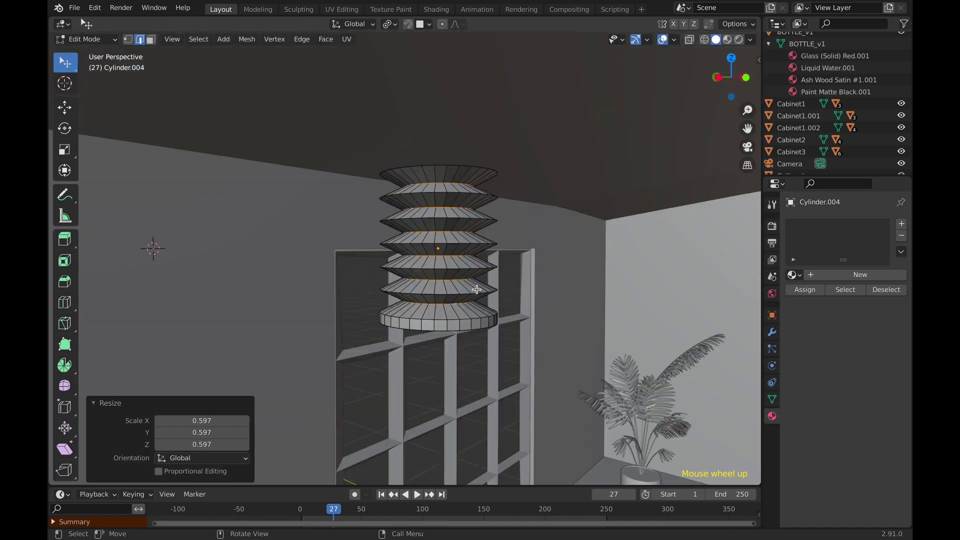
- Scale the same edge loops further inward by a factor of 0.267 to deepen the pleats
{"action": "mouse_move", "coordinate": [476, 291]}
{"action": "middle_mouse_down"}
{"action": "mouse_move", "coordinate": [502, 317]}
{"action": "mouse_move", "coordinate": [476, 272]}
{"action": "mouse_move", "coordinate": [475, 246]}
{"action": "mouse_move", "coordinate": [475, 294]}
{"action": "middle_mouse_up"}
{"action": "key", "text": "s"}
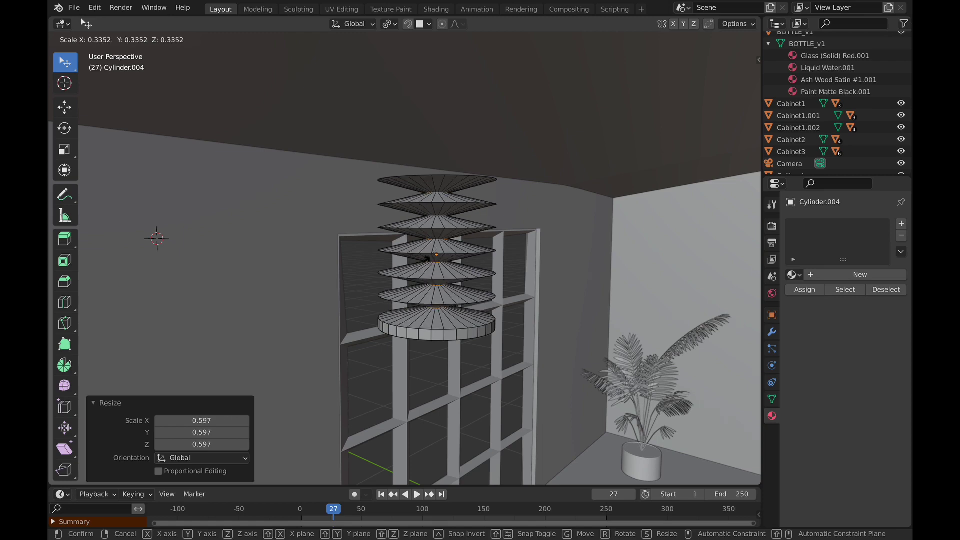
{"action": "left_click", "coordinate": [429, 256]}
{"action": "scroll", "coordinate": [432, 277], "scroll_direction": "up", "scroll_amount": 5}
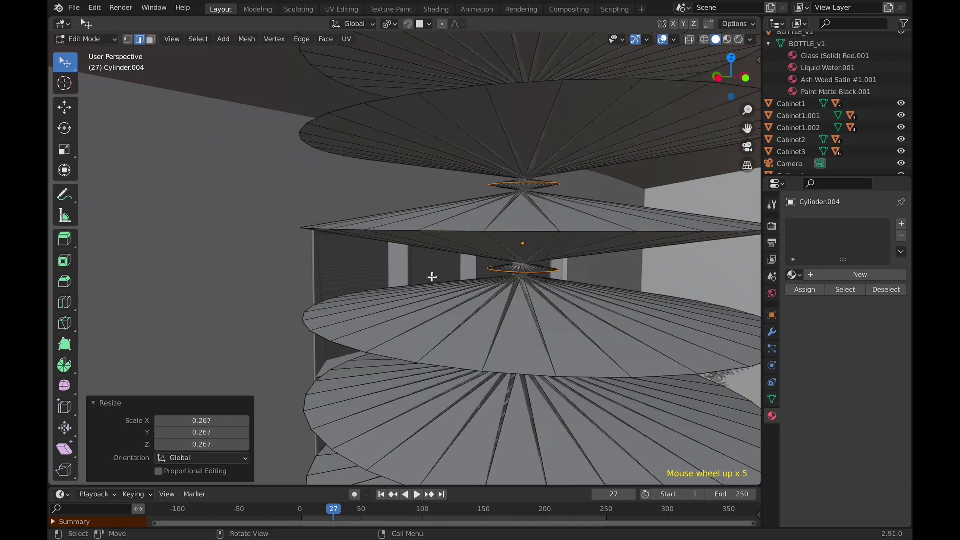
{"action": "scroll", "coordinate": [432, 276], "scroll_direction": "down", "scroll_amount": 3}
- Select the cylinder's bottom end face and inset it by about 0.046 m
{"action": "middle_click_drag", "start_coordinate": [432, 276], "coordinate": [230, 127]}
{"action": "scroll", "coordinate": [440, 270], "scroll_direction": "down", "scroll_amount": 2}
{"action": "scroll", "coordinate": [445, 280], "scroll_direction": "down", "scroll_amount": 3}
{"action": "scroll", "coordinate": [527, 302], "scroll_direction": "down", "scroll_amount": 2}
{"action": "scroll", "coordinate": [430, 302], "scroll_direction": "down", "scroll_amount": 2}
{"action": "scroll", "coordinate": [336, 246], "scroll_direction": "up", "scroll_amount": 5}
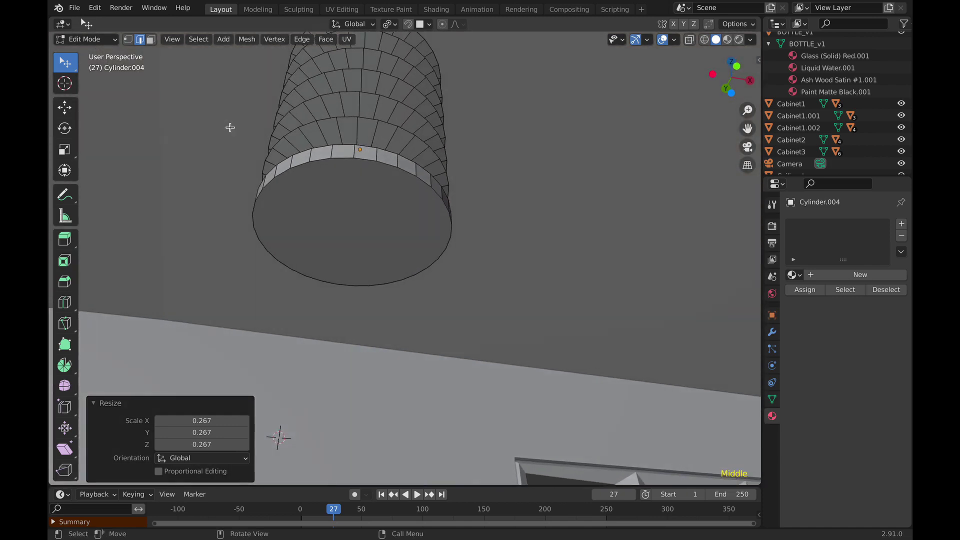
{"action": "left_click", "coordinate": [154, 41]}
{"action": "left_click", "coordinate": [327, 207]}
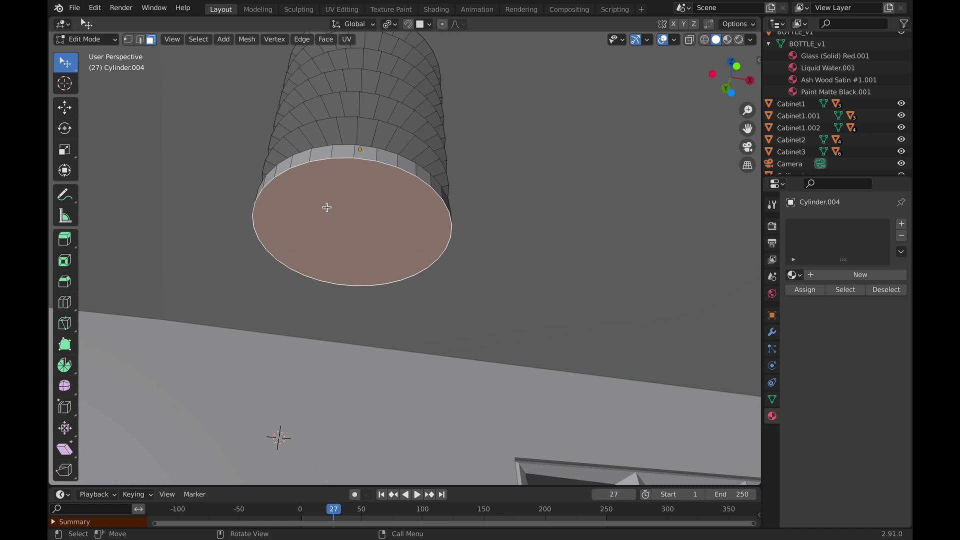
{"action": "key", "text": "i"}
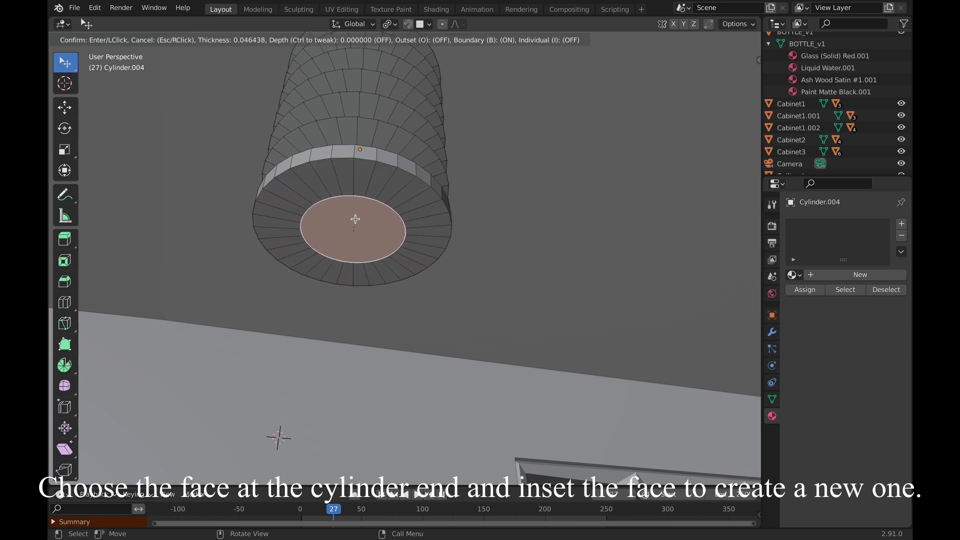
{"action": "left_click", "coordinate": [355, 219]}
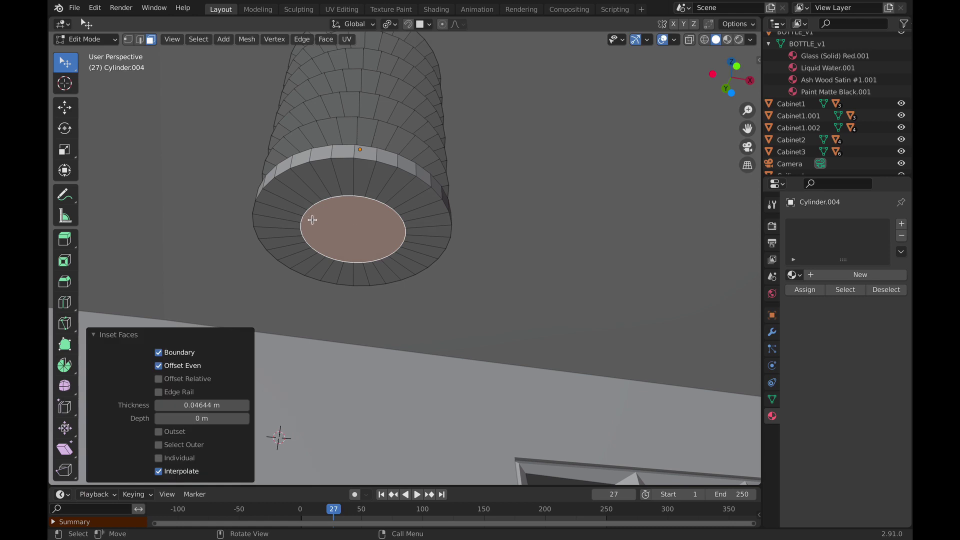
- Select the edge loop around the inset face and move it up about 0.024 m along the Z axis
{"action": "left_click", "coordinate": [140, 40]}
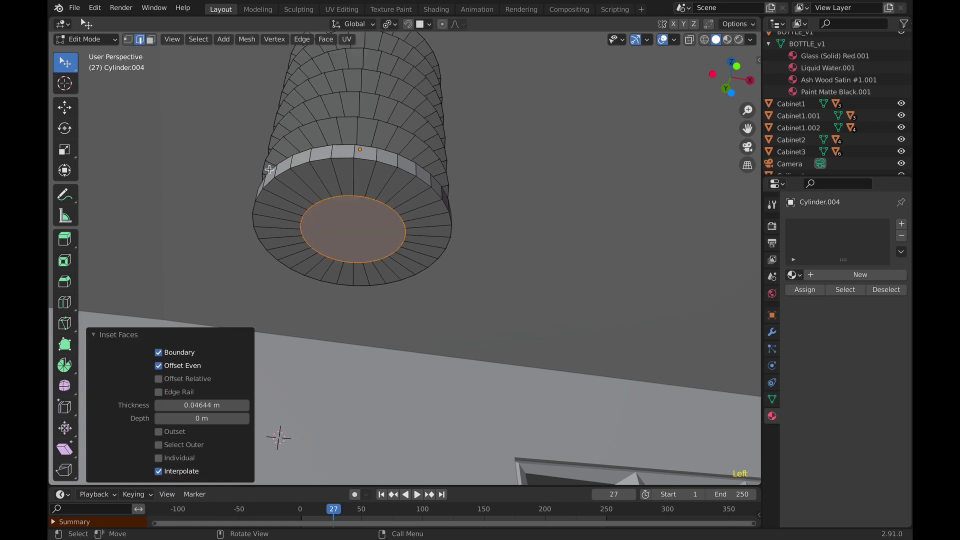
{"action": "left_click", "coordinate": [326, 200]}
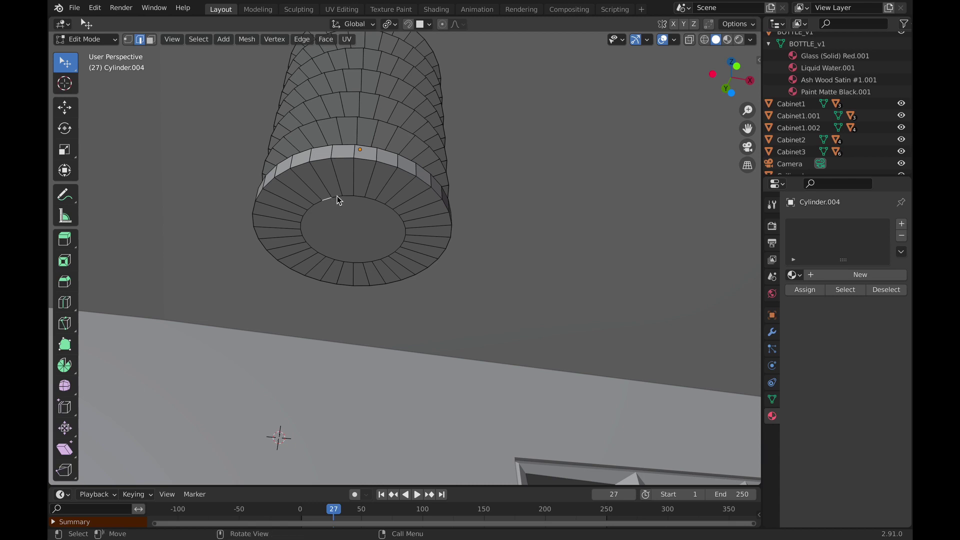
{"action": "left_click", "coordinate": [336, 197], "text": "alt"}
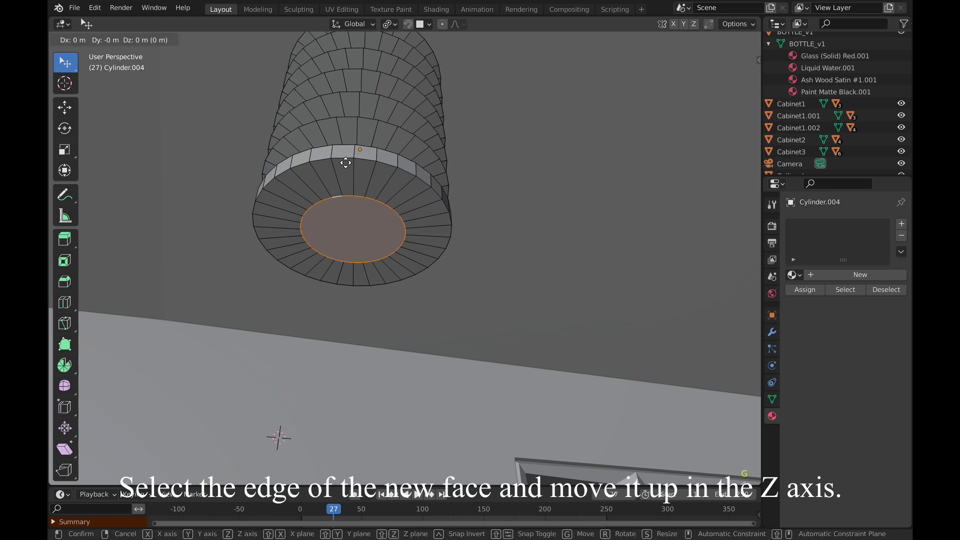
{"action": "key", "text": "g"}
{"action": "key", "text": "z"}
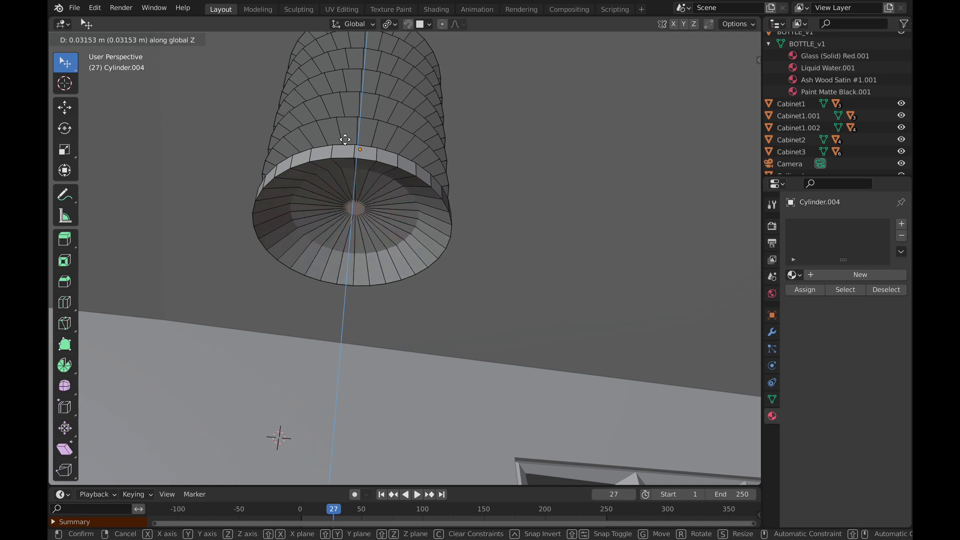
{"action": "left_click", "coordinate": [343, 145]}
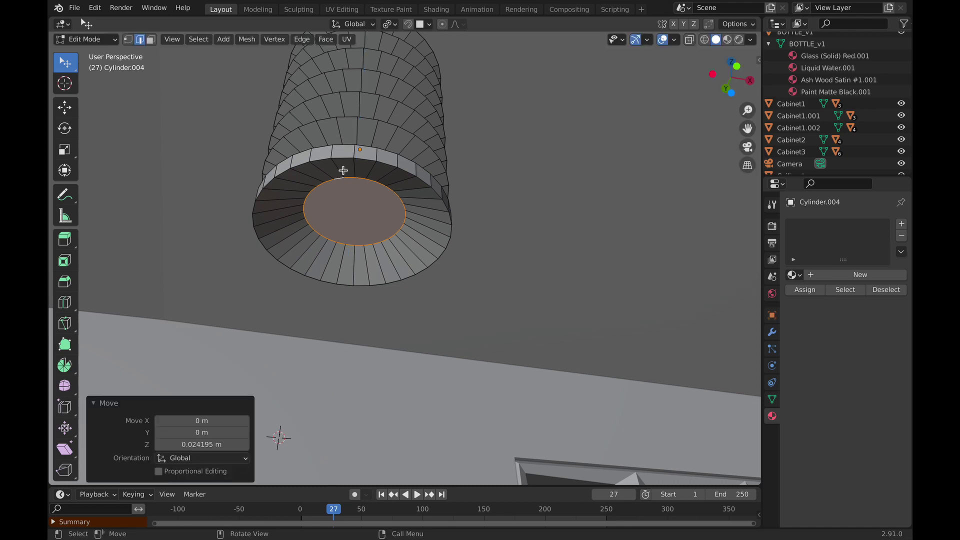
- Try deleting the inset face at the cylinder's bottom end, then undo the deletion and keep the face selected
{"action": "mouse_move", "coordinate": [343, 167]}
{"action": "middle_mouse_down"}
{"action": "mouse_move", "coordinate": [359, 215]}
{"action": "mouse_move", "coordinate": [352, 151]}
{"action": "middle_mouse_up"}
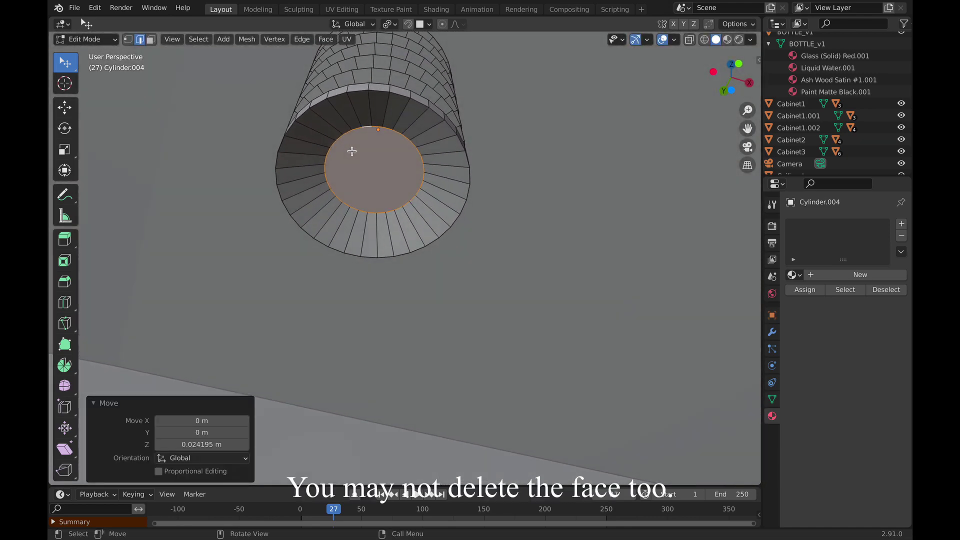
{"action": "left_click", "coordinate": [151, 40]}
{"action": "left_click", "coordinate": [368, 166]}
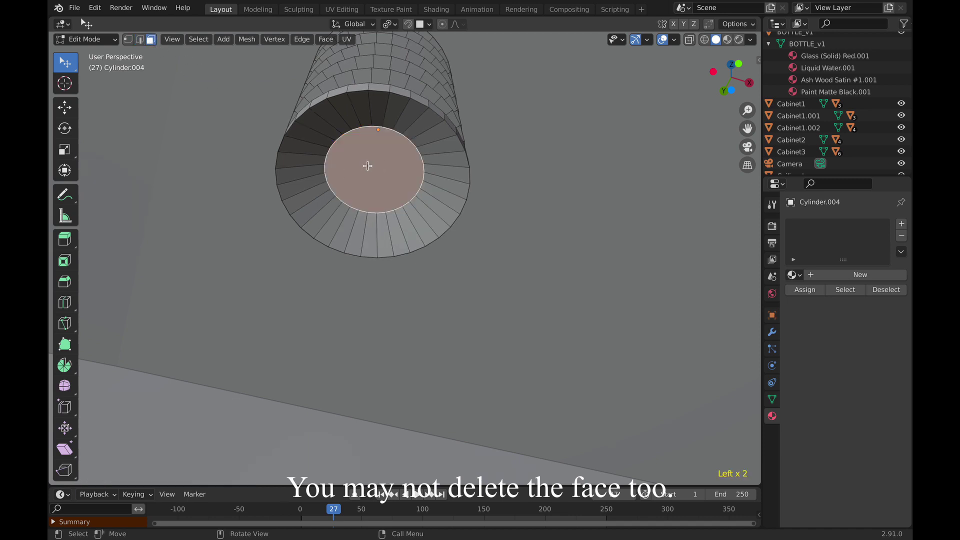
{"action": "key", "text": "x"}
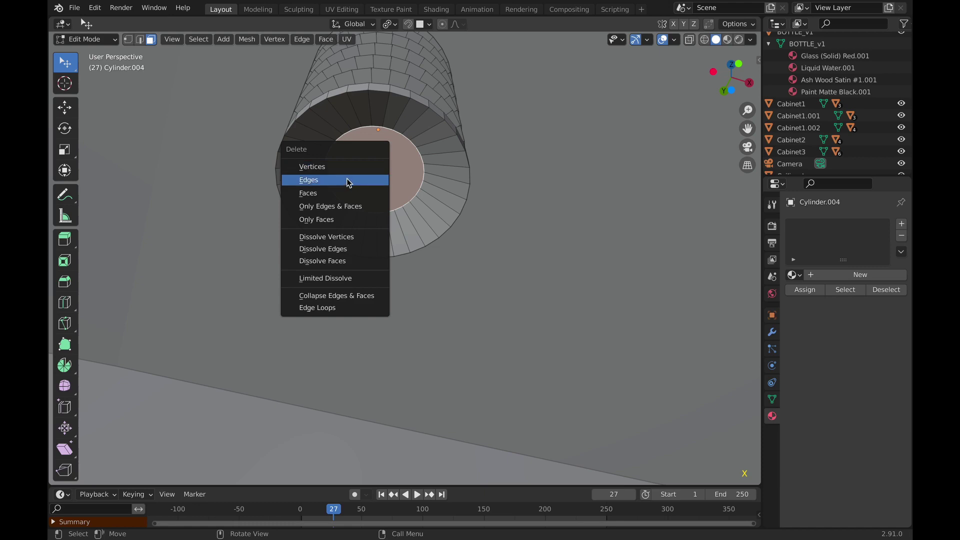
{"action": "left_click", "coordinate": [318, 193]}
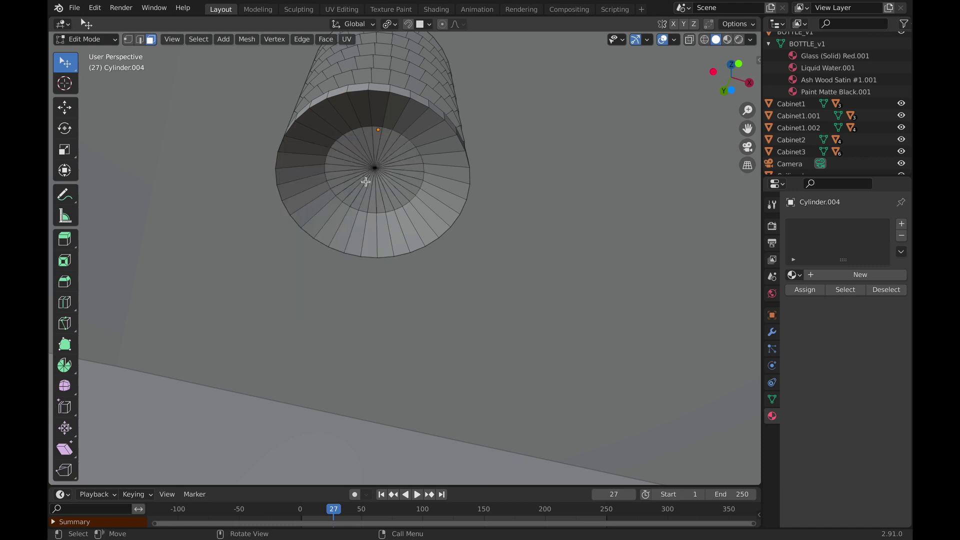
{"action": "mouse_move", "coordinate": [366, 182]}
{"action": "middle_mouse_down"}
{"action": "mouse_move", "coordinate": [390, 154]}
{"action": "mouse_move", "coordinate": [400, 238]}
{"action": "mouse_move", "coordinate": [379, 185]}
{"action": "middle_mouse_up"}
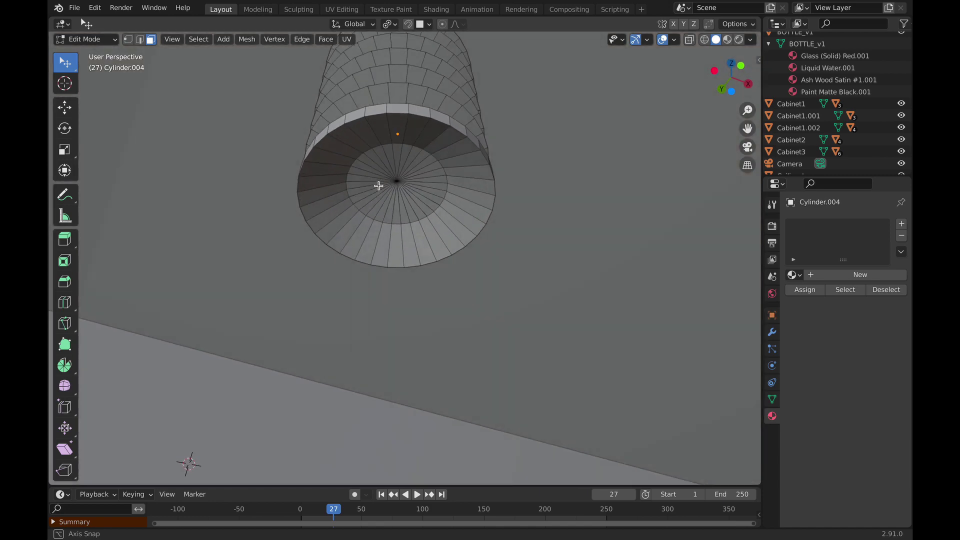
{"action": "key", "text": "ctrl+z"}
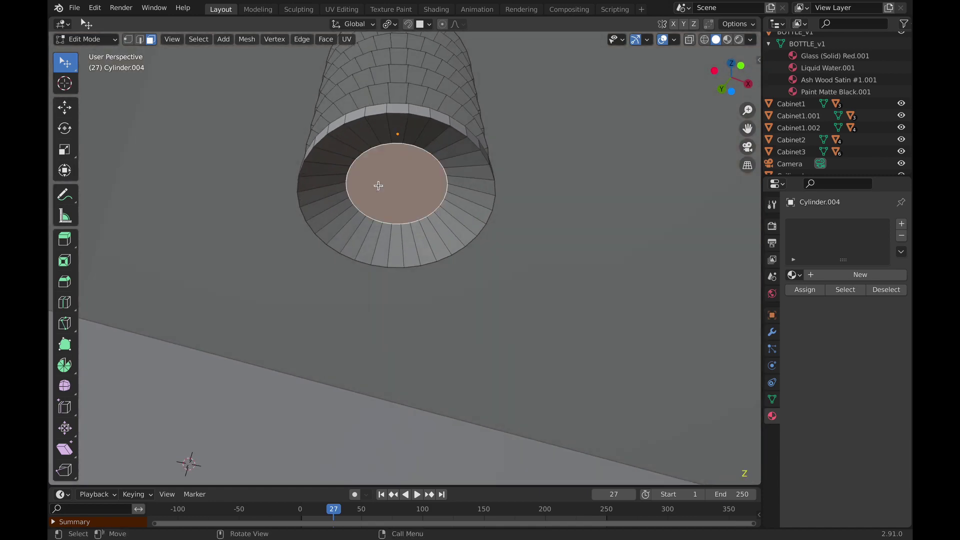
- Return the lamp to Object Mode, save the file, and view the pleated shade in rendered shading
{"action": "middle_click_drag", "start_coordinate": [390, 195], "coordinate": [400, 244]}
{"action": "key", "text": "Tab"}
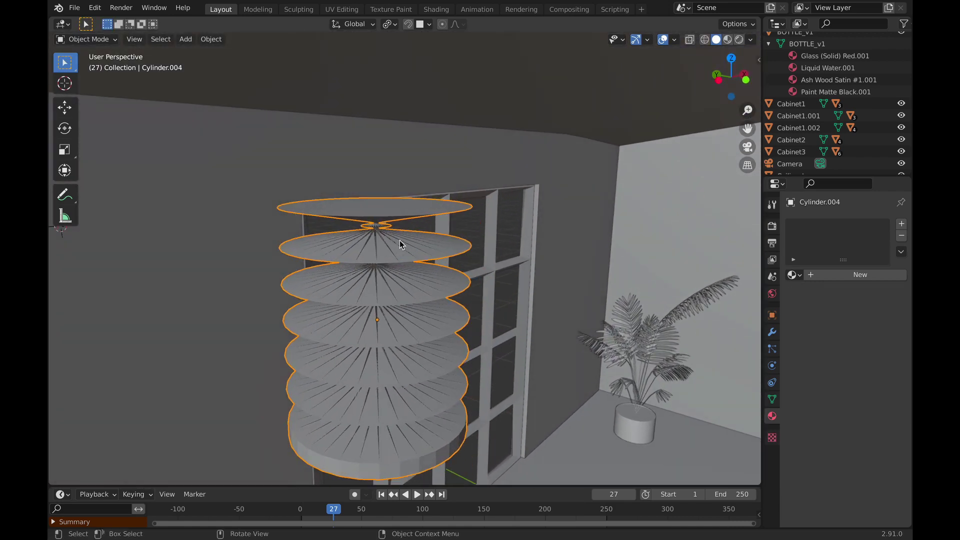
{"action": "key", "text": "ctrl+s"}
{"action": "middle_click_drag", "start_coordinate": [398, 241], "coordinate": [394, 192], "text": "shift"}
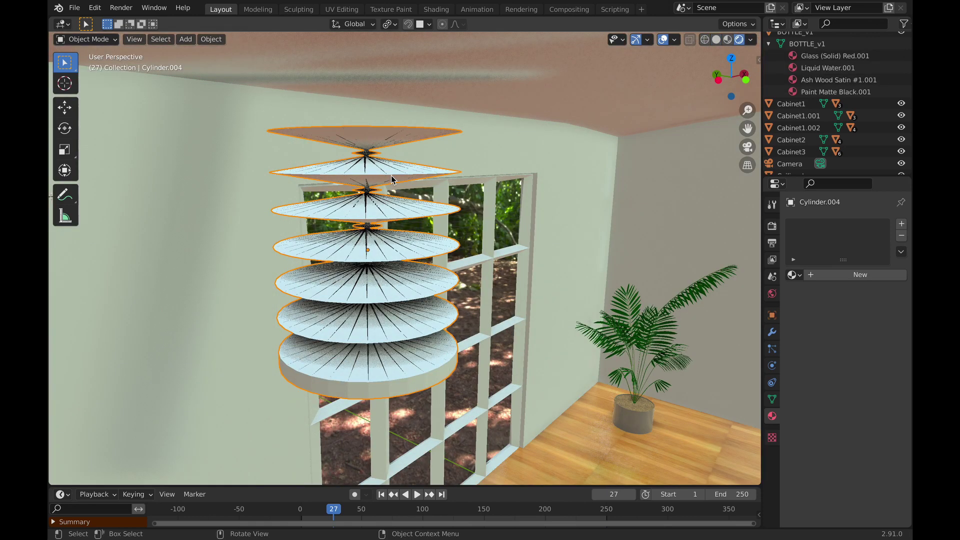
{"action": "mouse_move", "coordinate": [392, 232]}
{"action": "middle_mouse_down"}
{"action": "mouse_move", "coordinate": [383, 203]}
{"action": "mouse_move", "coordinate": [413, 146]}
{"action": "mouse_move", "coordinate": [398, 238]}
{"action": "middle_mouse_up"}
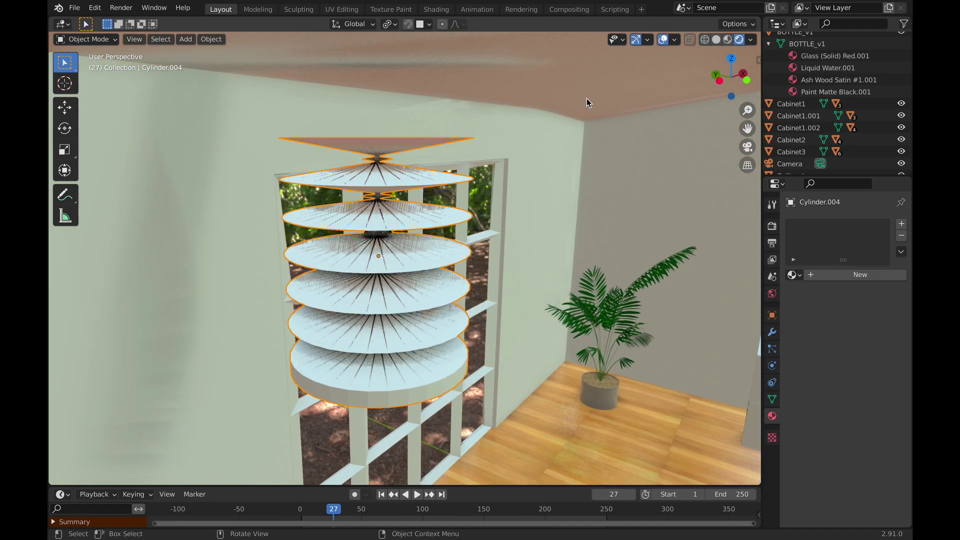
- In solid shading, create a new material with an Emission surface and assign it to the inset bottom face in Edit Mode
{"action": "left_click", "coordinate": [715, 39]}
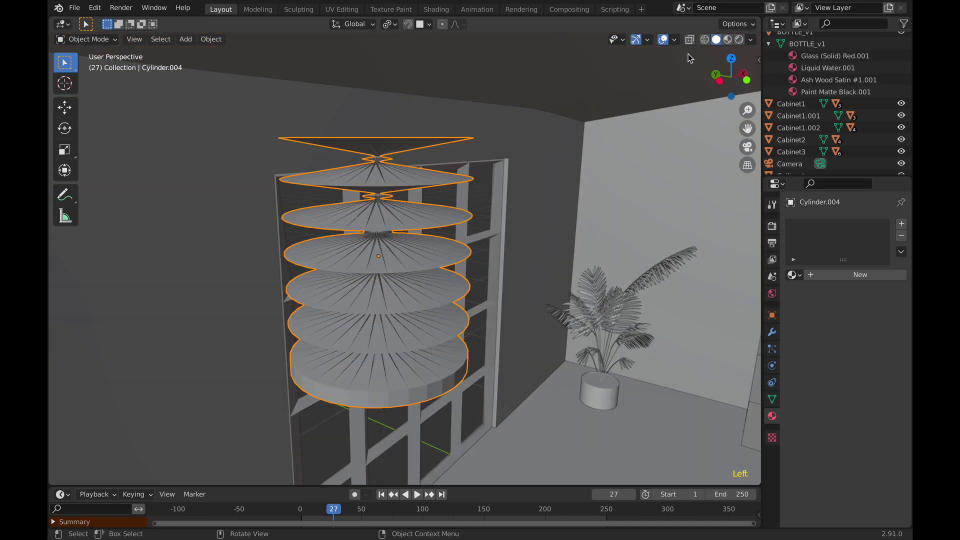
{"action": "middle_click_drag", "start_coordinate": [431, 254], "coordinate": [437, 166]}
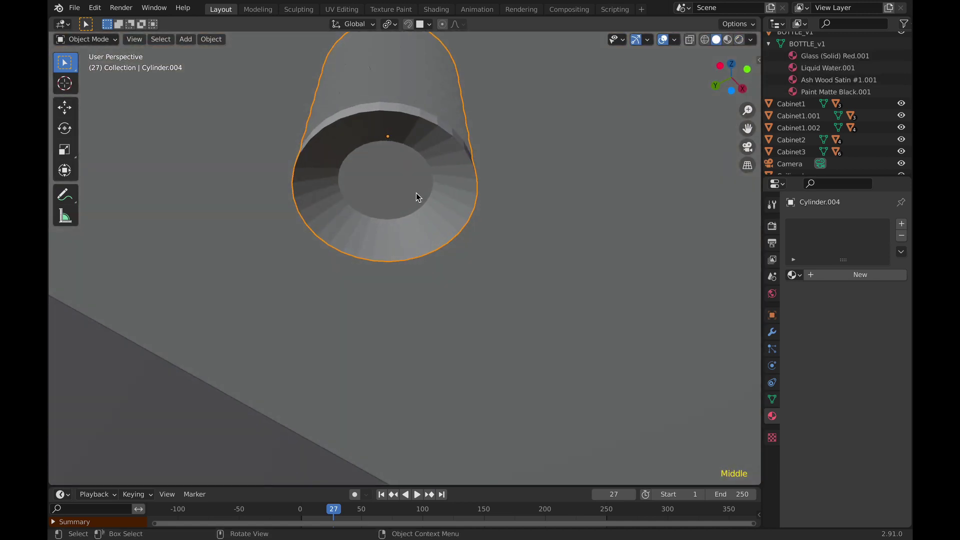
{"action": "key", "text": "Tab"}
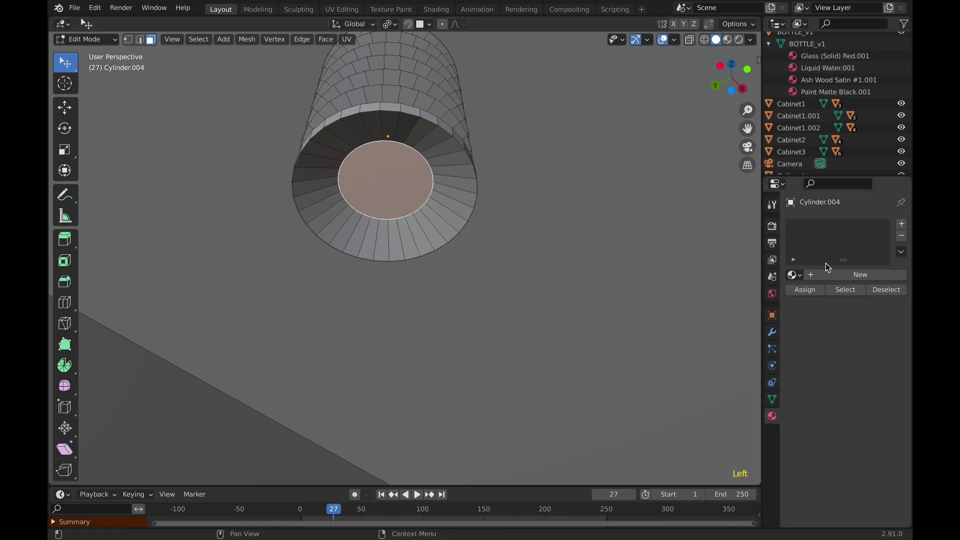
{"action": "left_click", "coordinate": [829, 276]}
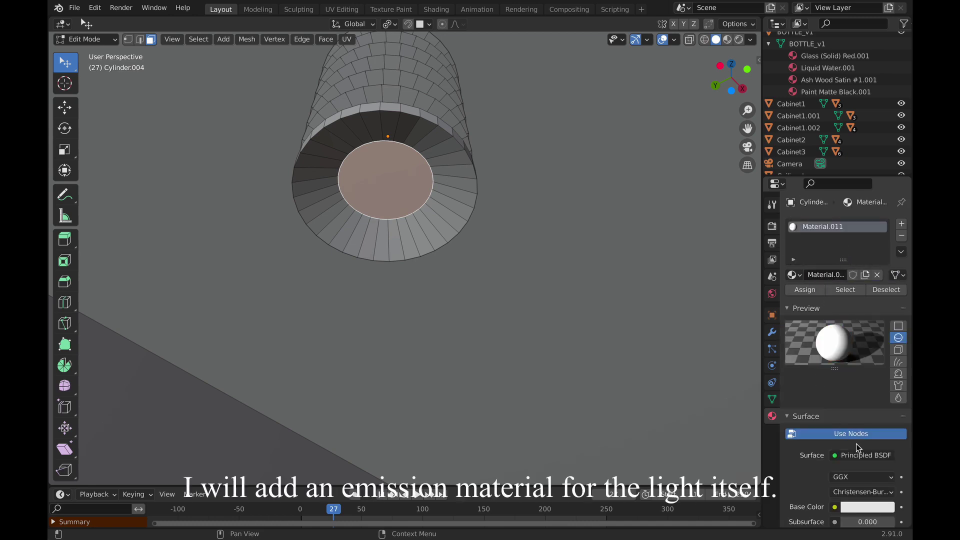
{"action": "left_click", "coordinate": [855, 456]}
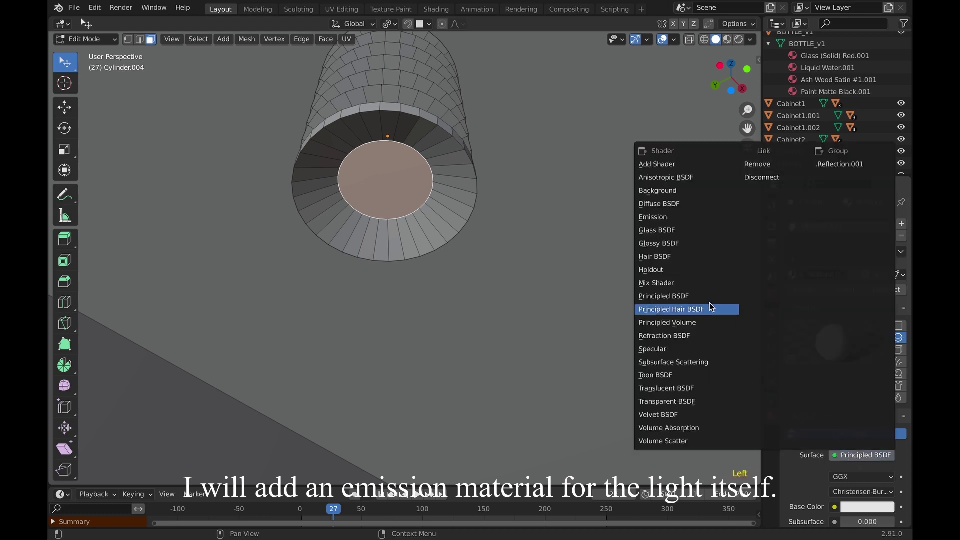
{"action": "left_click", "coordinate": [670, 221]}
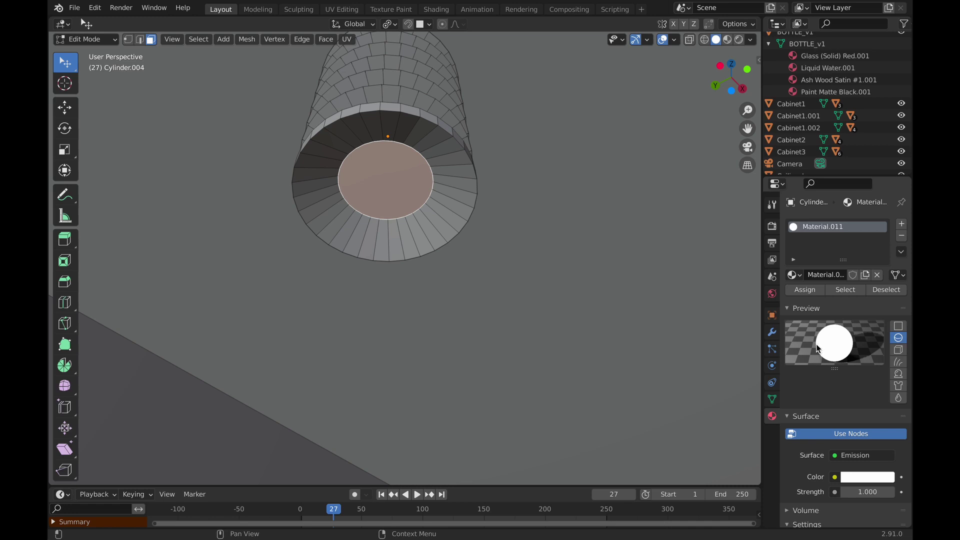
{"action": "scroll", "coordinate": [819, 348], "scroll_direction": "down", "scroll_amount": 5}
{"action": "scroll", "coordinate": [819, 348], "scroll_direction": "down", "scroll_amount": 2}
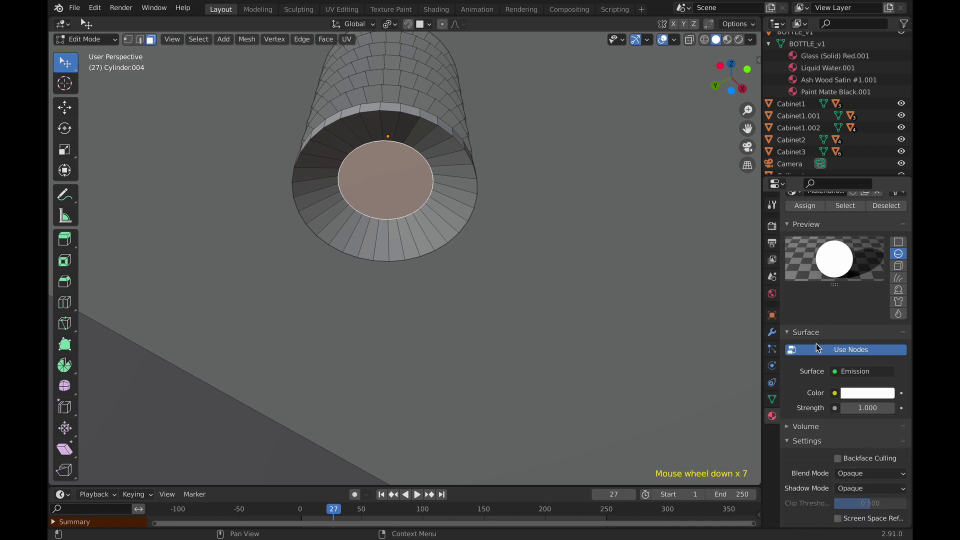
{"action": "scroll", "coordinate": [810, 262], "scroll_direction": "up", "scroll_amount": 9}
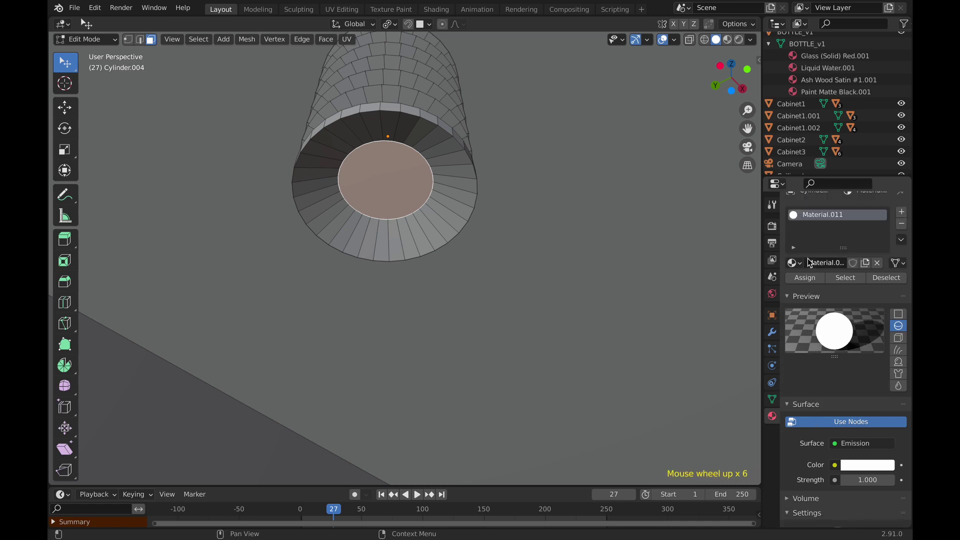
{"action": "left_click", "coordinate": [811, 292]}
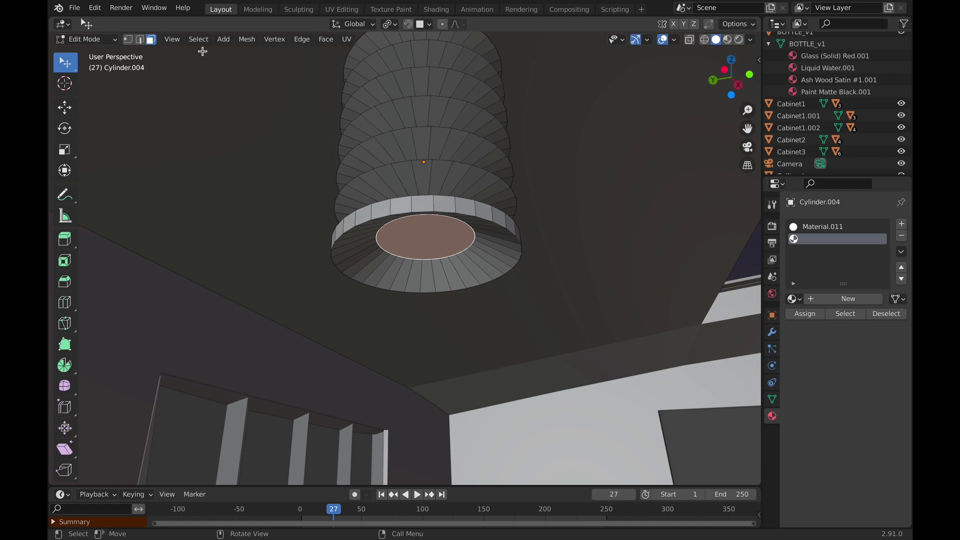
- Invert the face selection and assign the empty second material slot to the rest of the lamp
{"action": "left_click", "coordinate": [198, 39]}
{"action": "key", "text": "ctrl+i"}
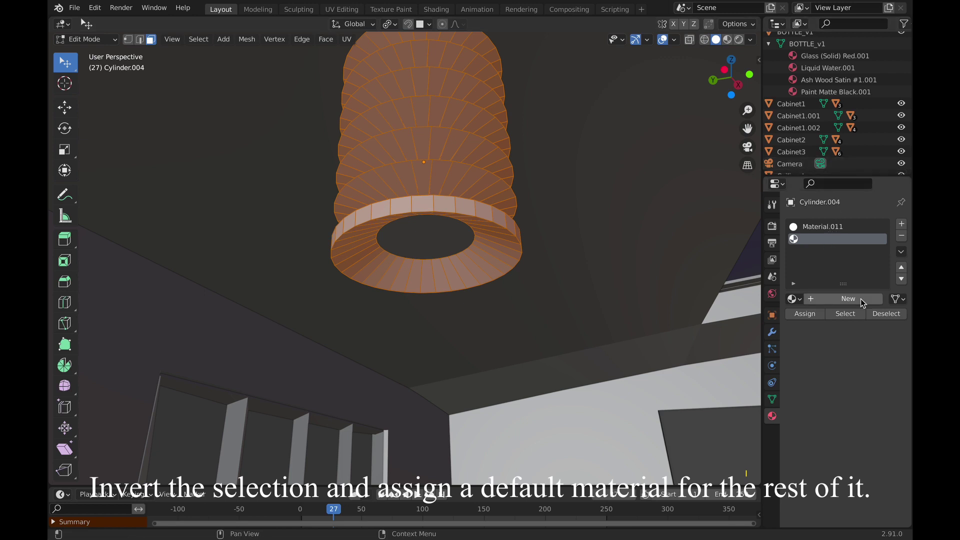
{"action": "left_click", "coordinate": [814, 315]}
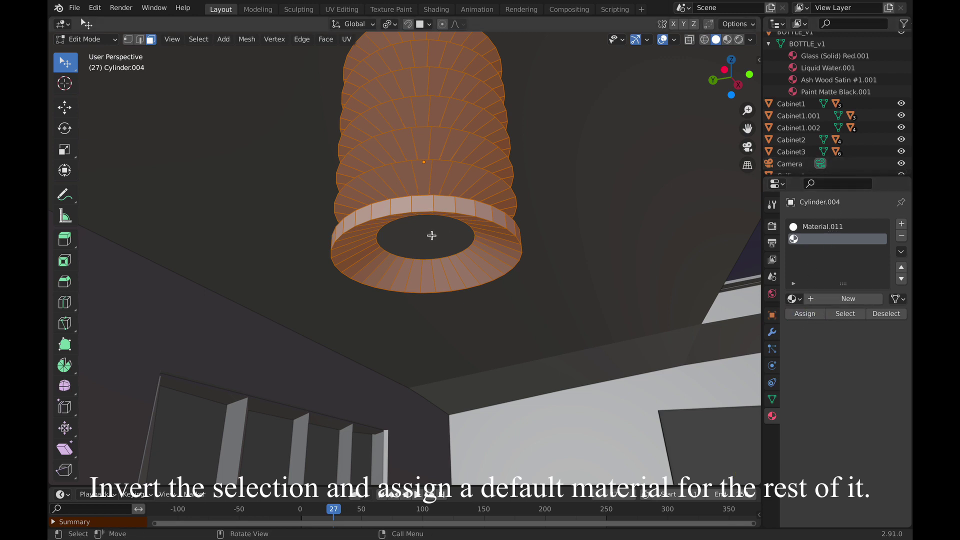
- Select only the inset bottom face, assign Material.011 to it, and save the file
{"action": "left_click", "coordinate": [432, 235]}
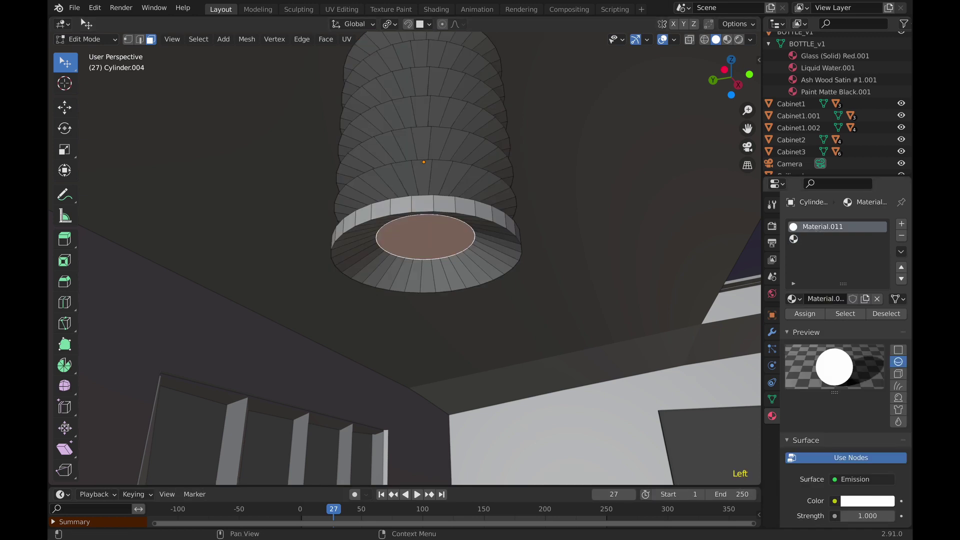
{"action": "left_click", "coordinate": [805, 313]}
{"action": "key", "text": "super"}
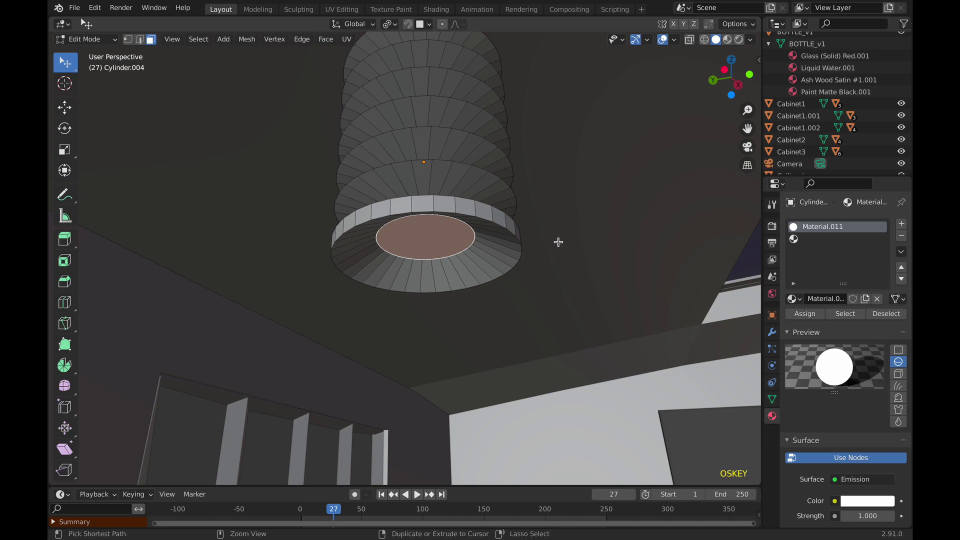
{"action": "key", "text": "ctrl+s"}
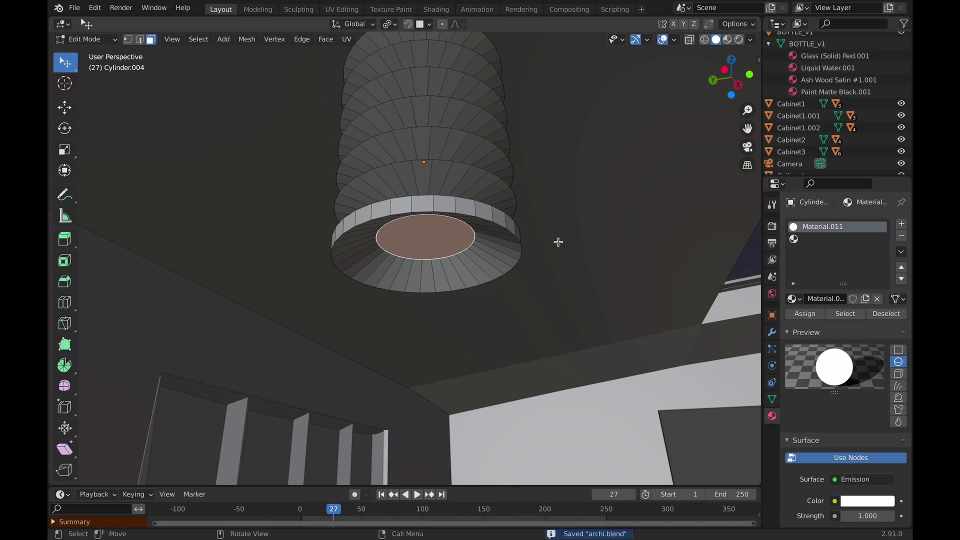
- Invert the selection, reassign the empty second slot to all faces except the inset one, and save the file
{"action": "key", "text": "ctrl+i"}
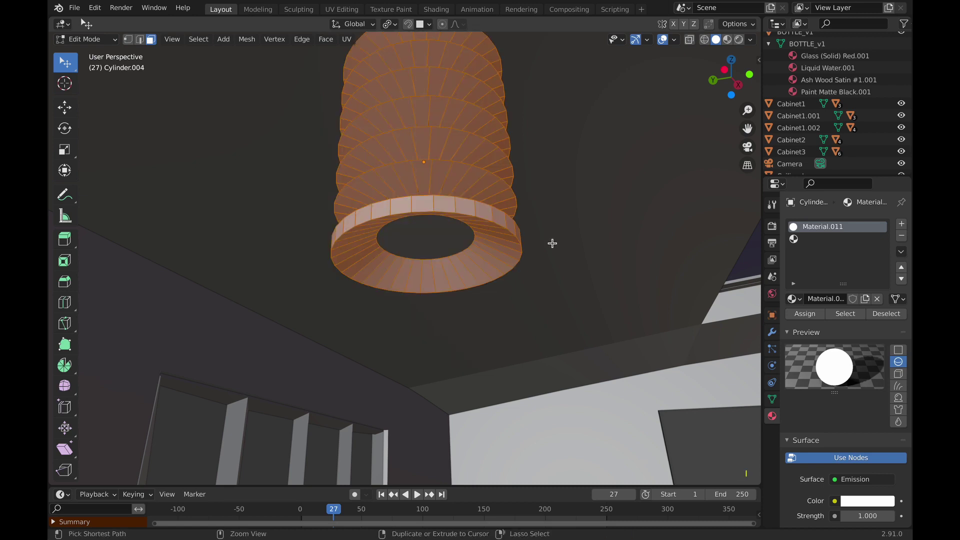
{"action": "left_click", "coordinate": [811, 242]}
{"action": "left_click", "coordinate": [808, 315]}
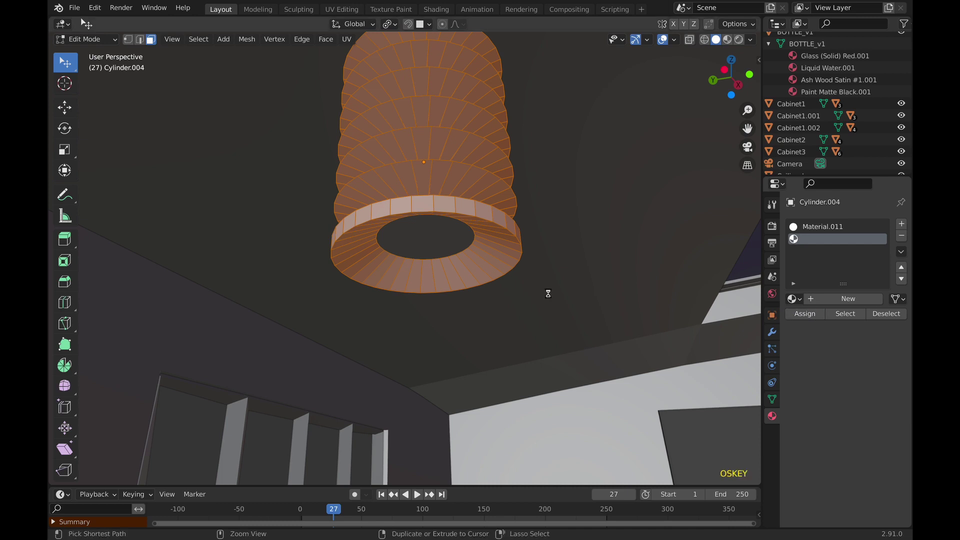
{"action": "key", "text": "ctrl+s"}
- Leave Edit Mode and check the emissive bottom face in rendered shading
{"action": "key", "text": "Tab"}
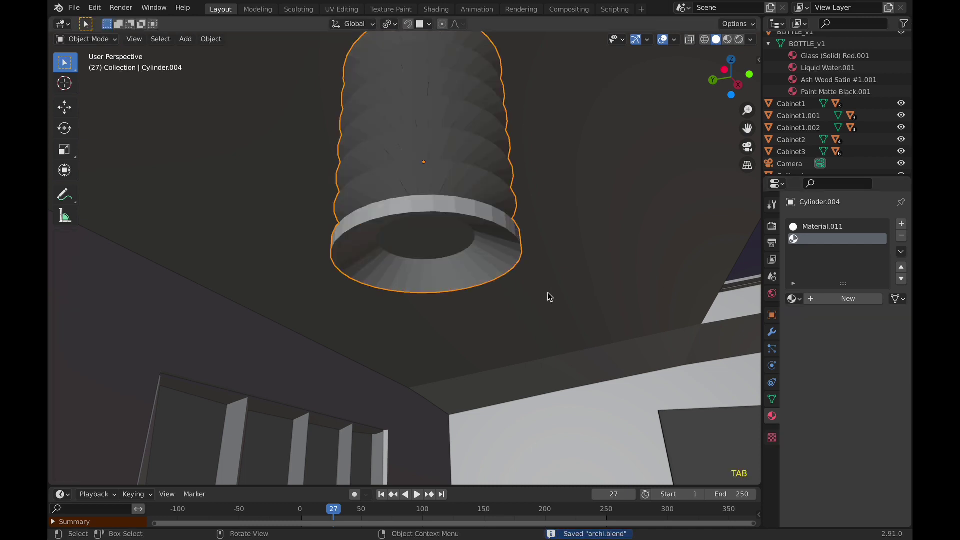
{"action": "left_click", "coordinate": [739, 40]}
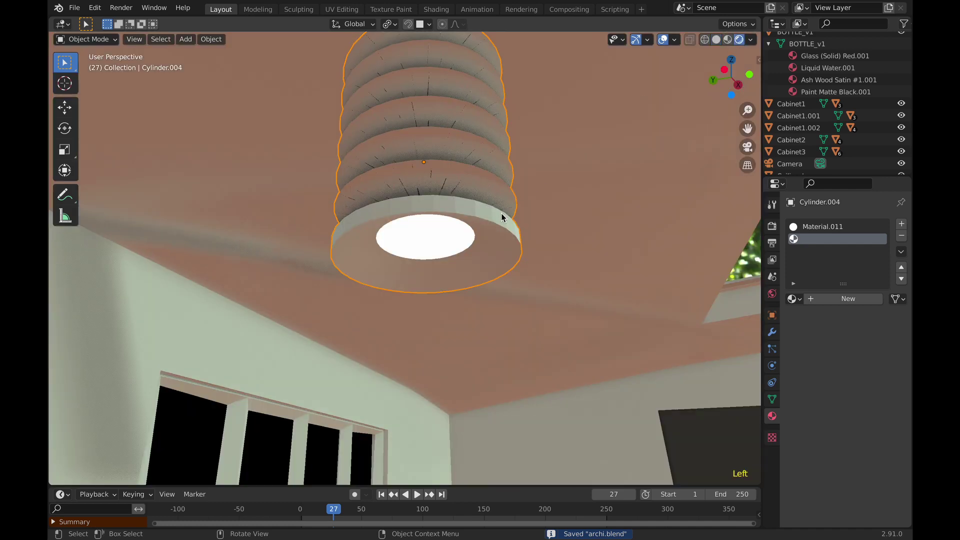
{"action": "middle_click_drag", "start_coordinate": [502, 216], "coordinate": [496, 195]}
{"action": "key", "text": "super"}
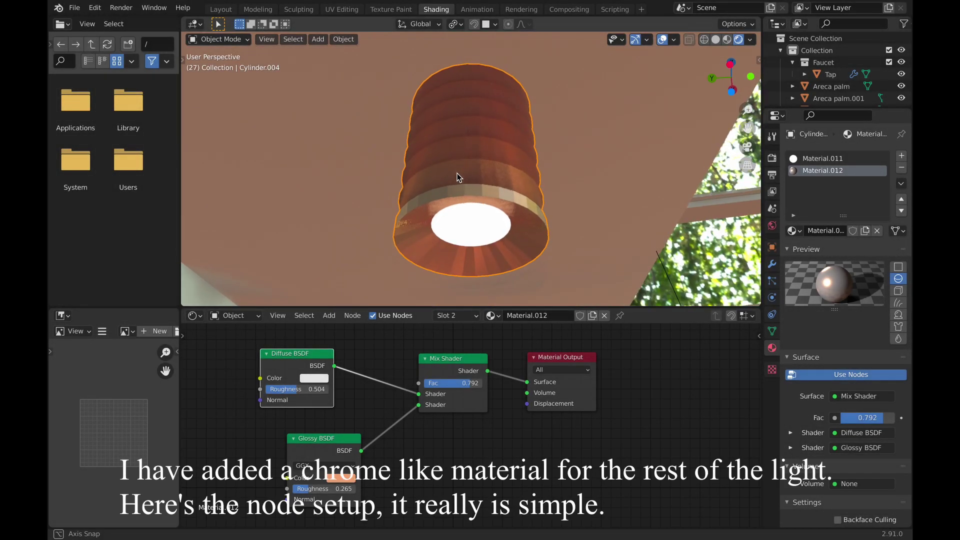
- Examine the Material.012 node setup mixing Diffuse and Glossy BSDF, and inspect how the lamp's pleats and underside look
{"action": "middle_click_drag", "start_coordinate": [459, 176], "coordinate": [456, 278]}
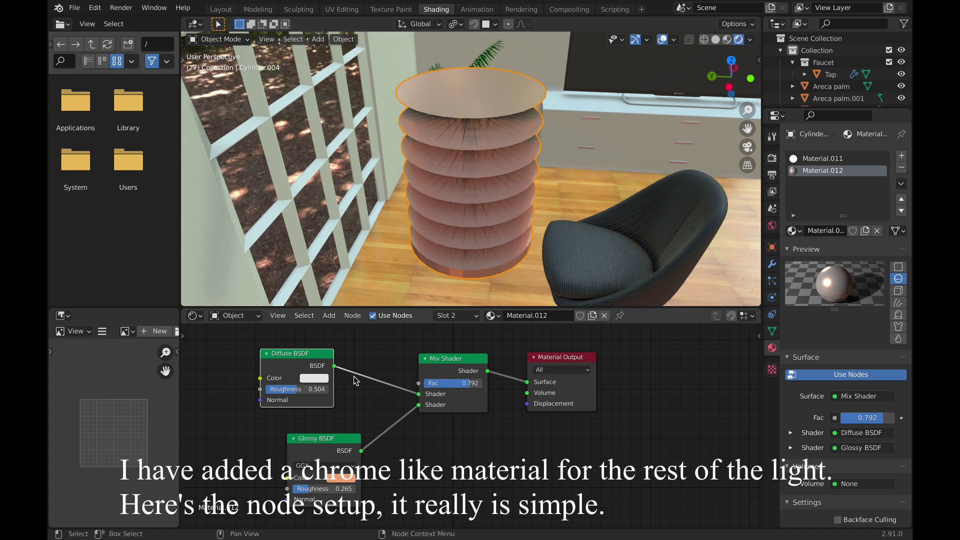
{"action": "scroll", "coordinate": [354, 380], "scroll_direction": "up", "scroll_amount": 1}
{"action": "scroll", "coordinate": [354, 380], "scroll_direction": "up", "scroll_amount": 1}
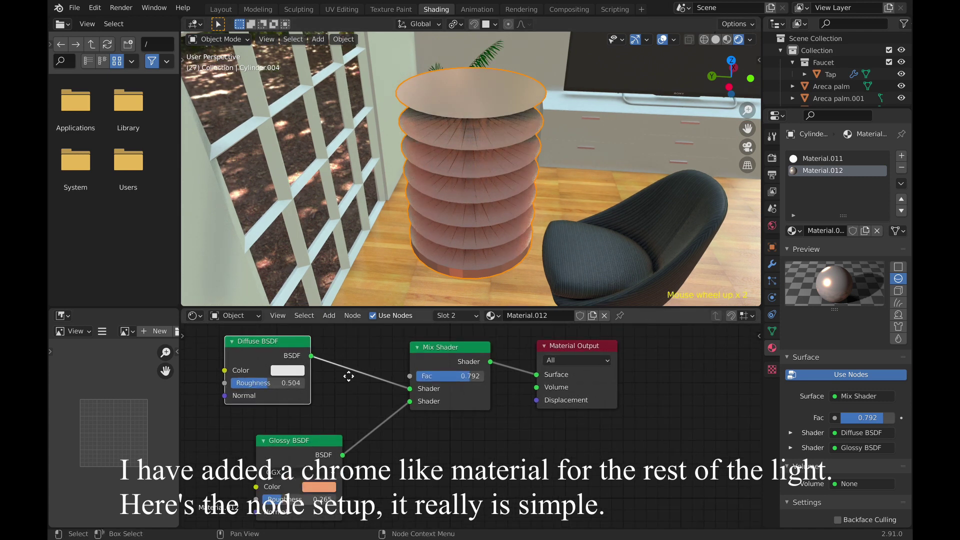
{"action": "middle_click_drag", "start_coordinate": [348, 376], "coordinate": [376, 370]}
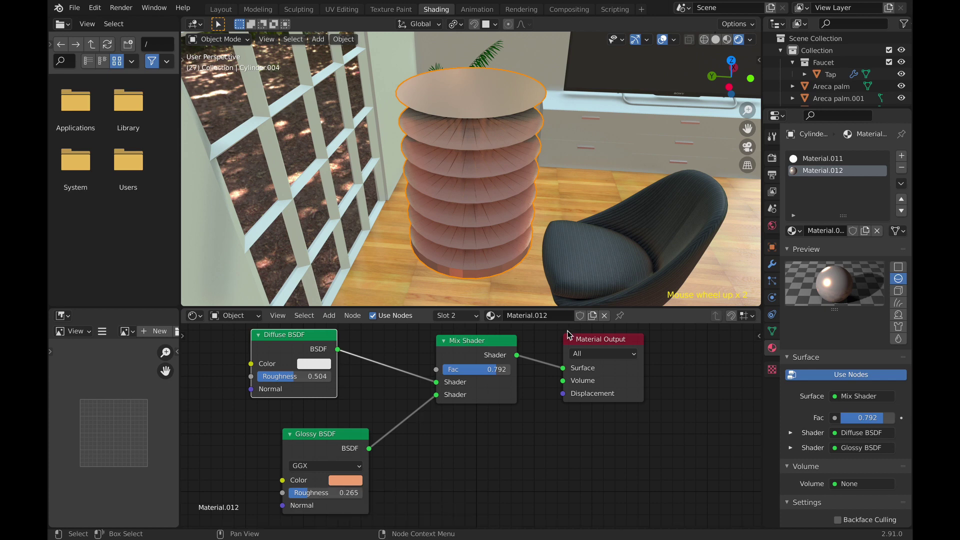
{"action": "middle_click_drag", "start_coordinate": [473, 235], "coordinate": [462, 178]}
{"action": "scroll", "coordinate": [463, 178], "scroll_direction": "up", "scroll_amount": 3}
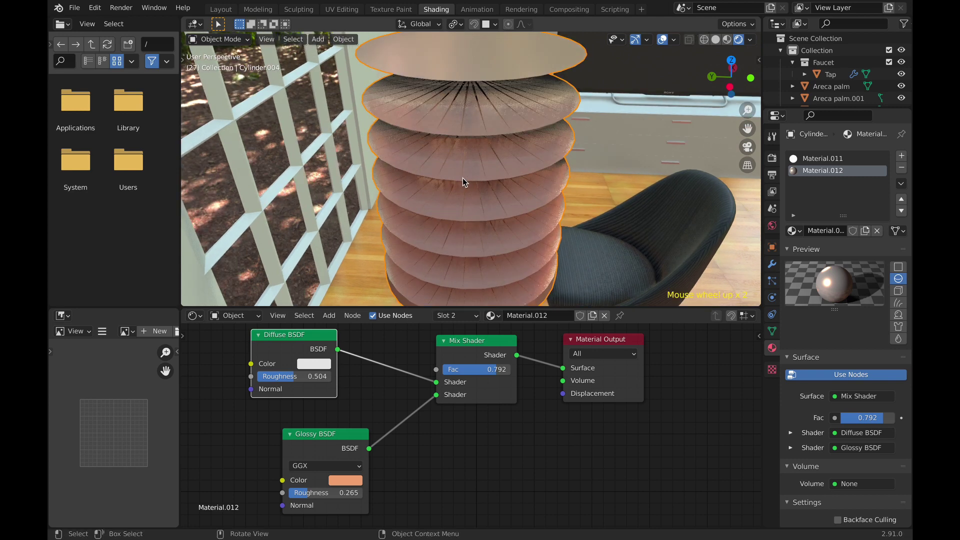
{"action": "scroll", "coordinate": [468, 195], "scroll_direction": "up", "scroll_amount": 2}
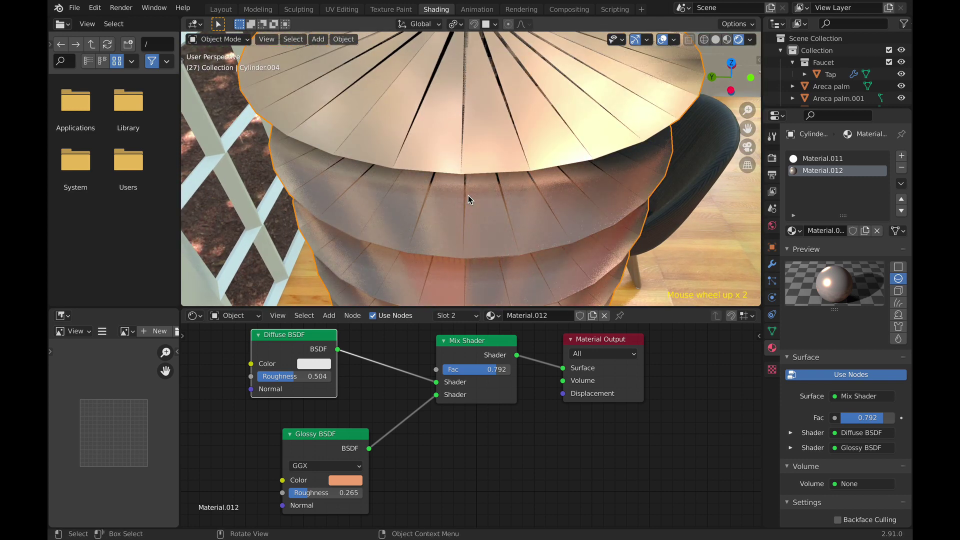
{"action": "middle_click_drag", "start_coordinate": [468, 195], "coordinate": [487, 73]}
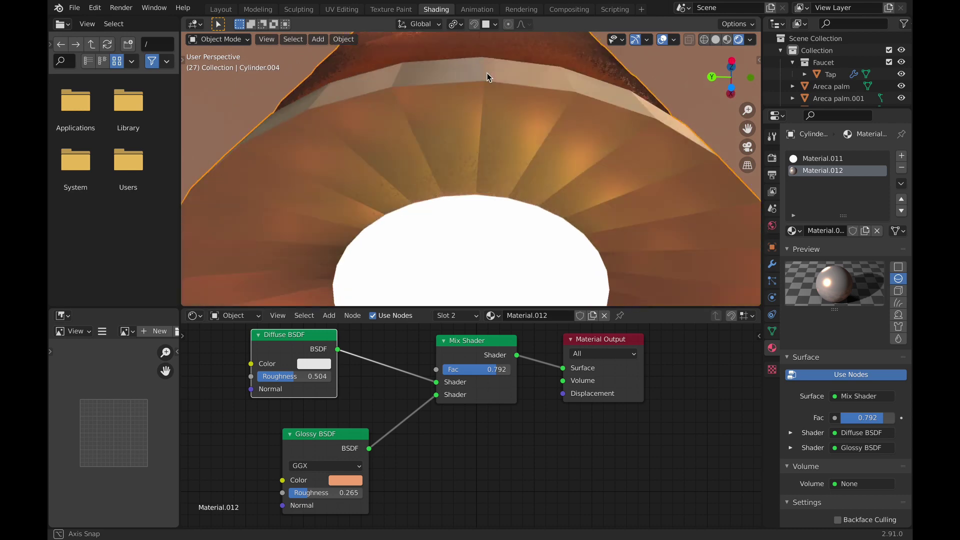
{"action": "scroll", "coordinate": [490, 135], "scroll_direction": "down", "scroll_amount": 5}
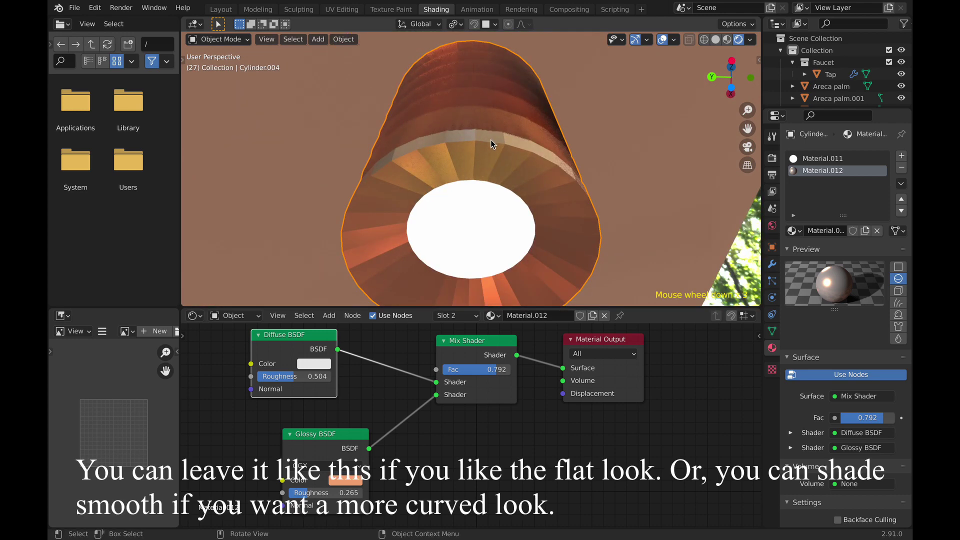
- Apply Shade Smooth to the whole lamp and inspect its pleats and lower rim
{"action": "middle_click_drag", "start_coordinate": [491, 141], "coordinate": [488, 273]}
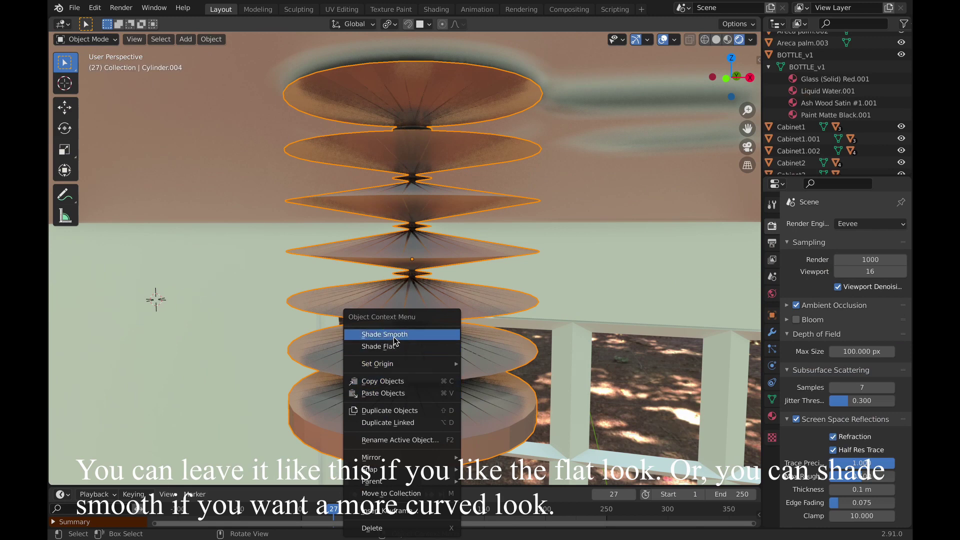
{"action": "left_click", "coordinate": [394, 336]}
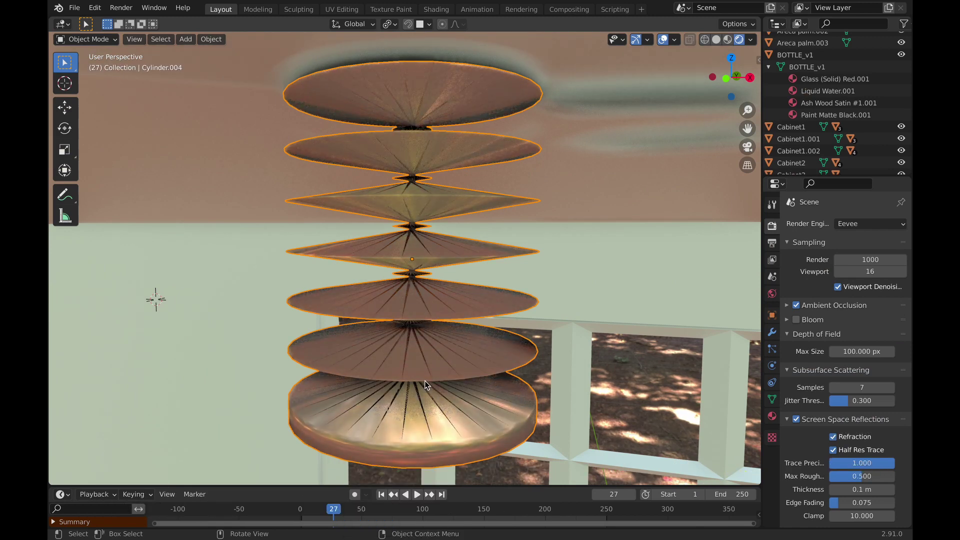
{"action": "mouse_move", "coordinate": [425, 380]}
{"action": "middle_mouse_down"}
{"action": "mouse_move", "coordinate": [401, 369]}
{"action": "mouse_move", "coordinate": [418, 365]}
{"action": "mouse_move", "coordinate": [405, 362]}
{"action": "mouse_move", "coordinate": [403, 341]}
{"action": "mouse_move", "coordinate": [409, 391]}
{"action": "mouse_move", "coordinate": [403, 379]}
{"action": "mouse_move", "coordinate": [412, 326]}
{"action": "mouse_move", "coordinate": [416, 389]}
{"action": "middle_mouse_up"}
{"action": "scroll", "coordinate": [420, 378], "scroll_direction": "up", "scroll_amount": 2}
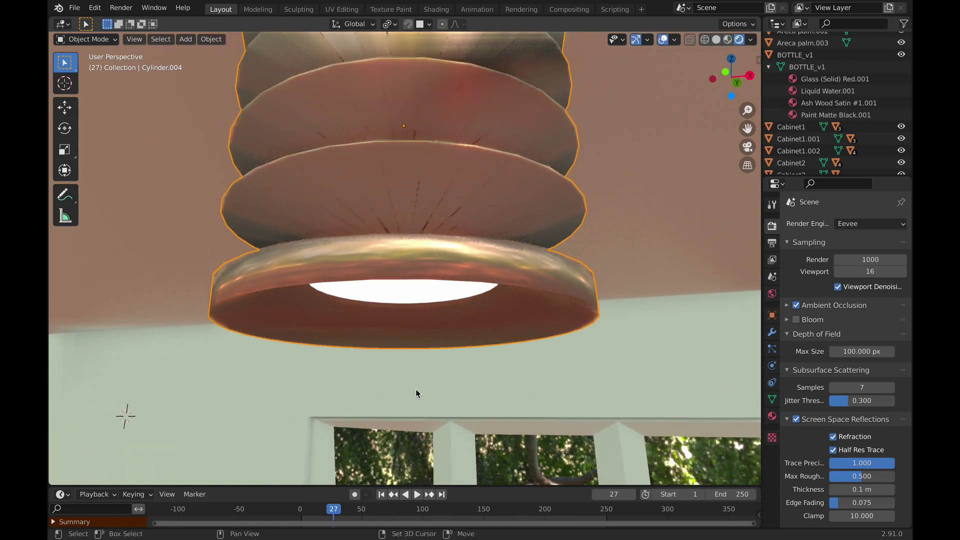